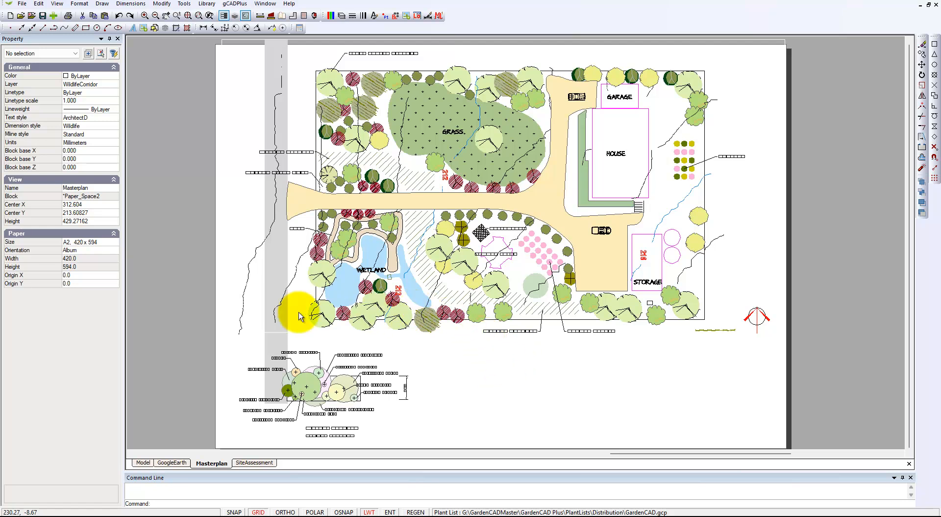
Step: Switch to model space, open the attached plant list for editing, look through its plant records and close it without changes
left_click(142, 462)
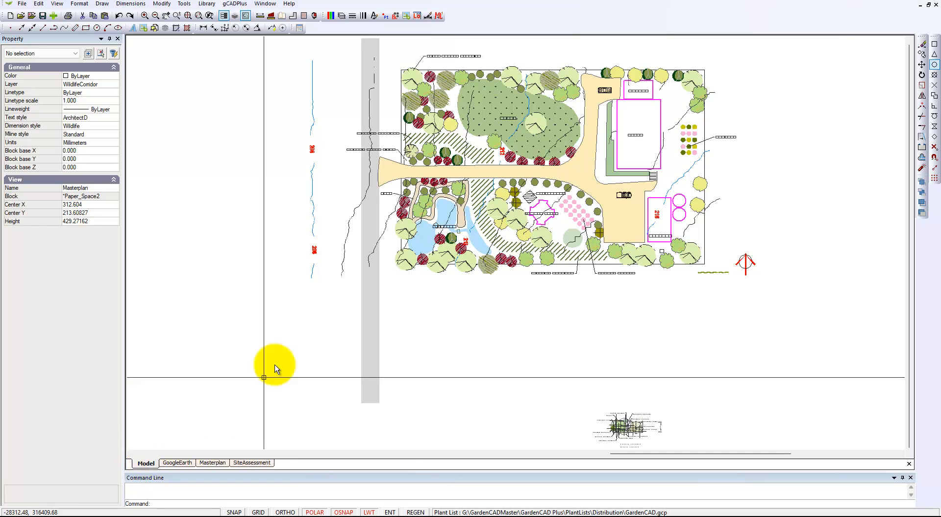
left_click(235, 3)
mouse_move(312, 15)
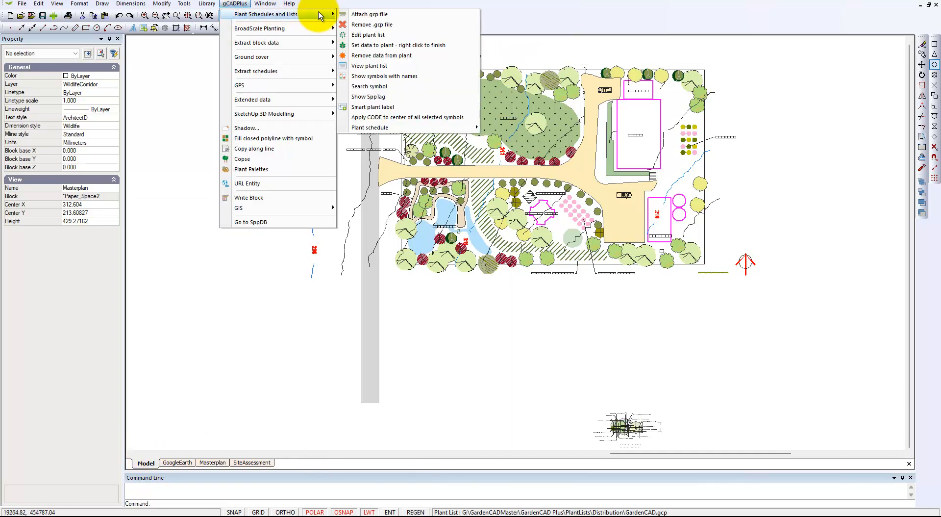
left_click(374, 37)
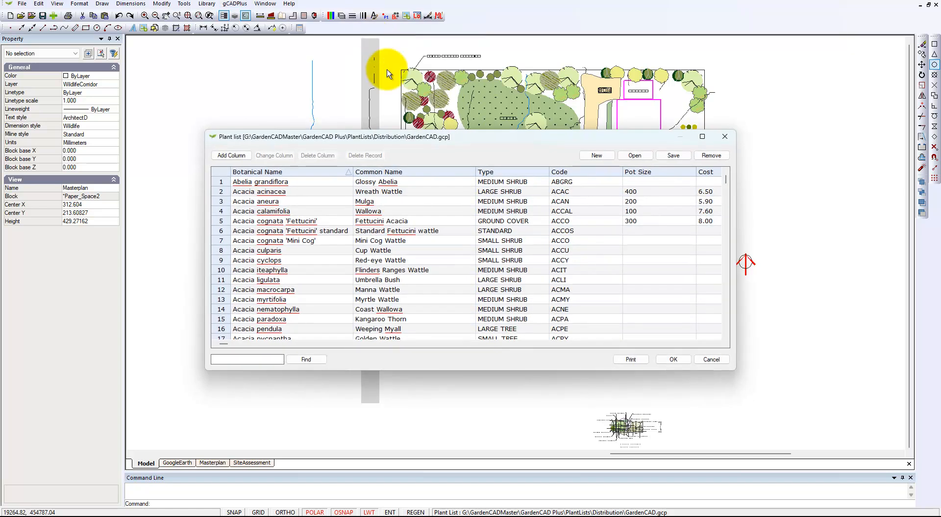
left_click_drag(490, 132, 475, 59)
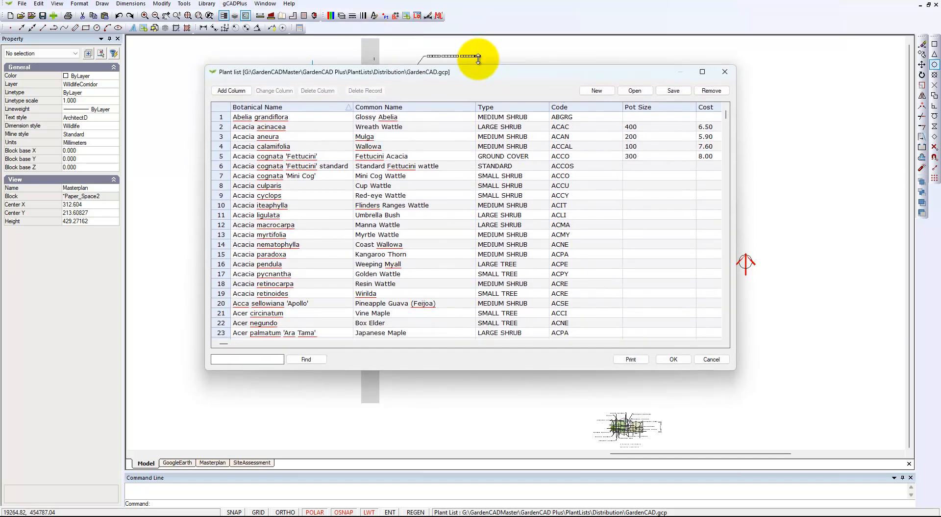
scroll(374, 172, "down", 3)
scroll(375, 172, "down", 13)
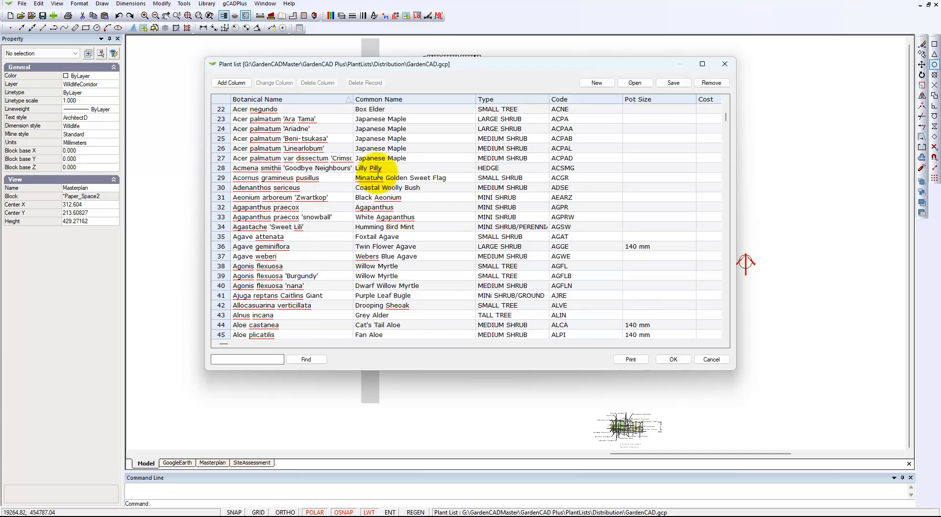
scroll(377, 172, "down", 3)
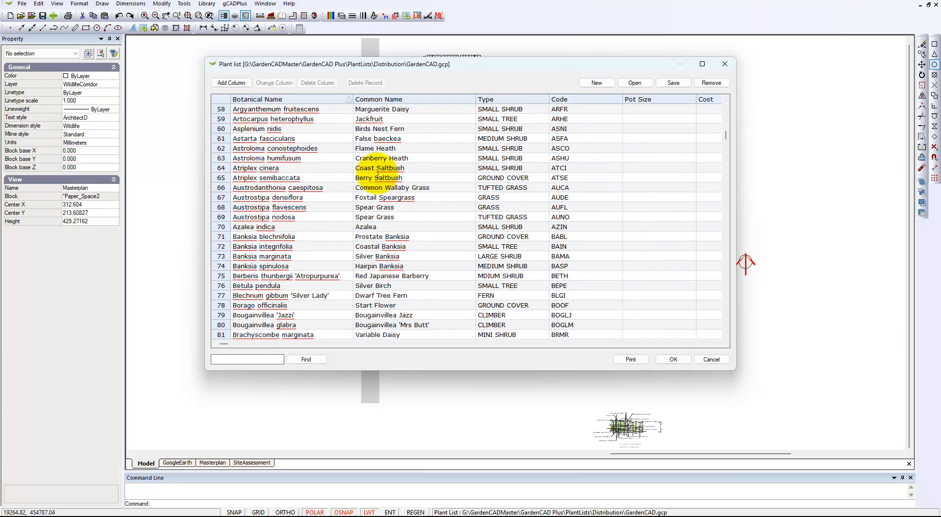
scroll(378, 172, "down", 3)
scroll(358, 171, "up", 6)
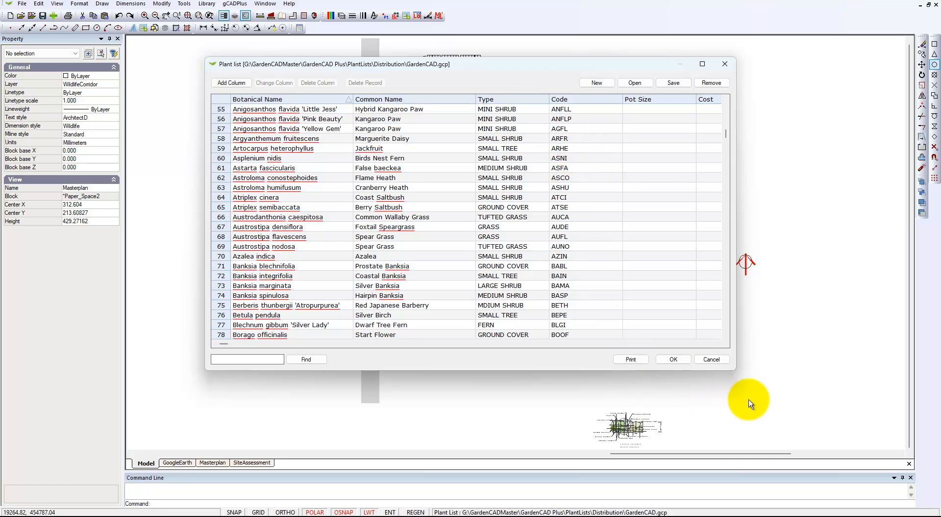
left_click(710, 363)
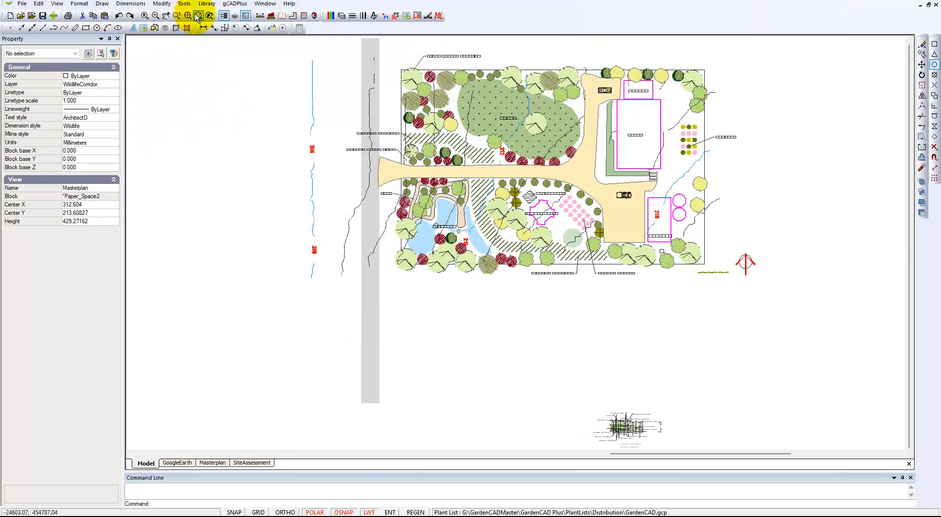
Step: Open the .gcp file creation tool, look through its plant table and close it without saving
left_click(185, 5)
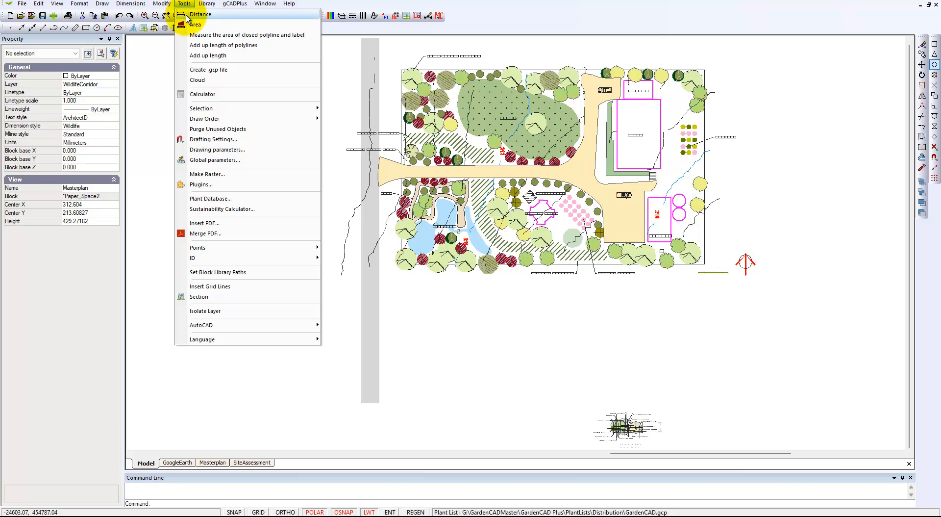
left_click(232, 71)
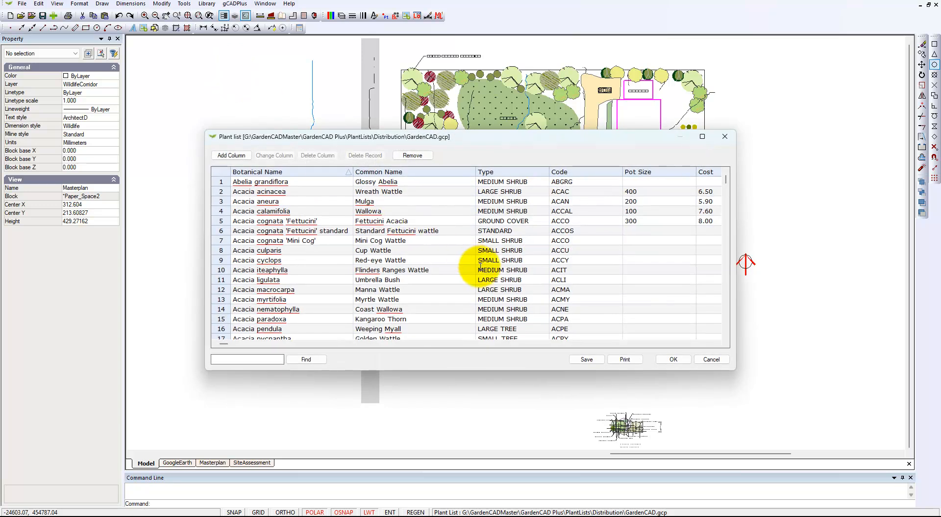
scroll(480, 266, "down", 5)
scroll(482, 269, "up", 2)
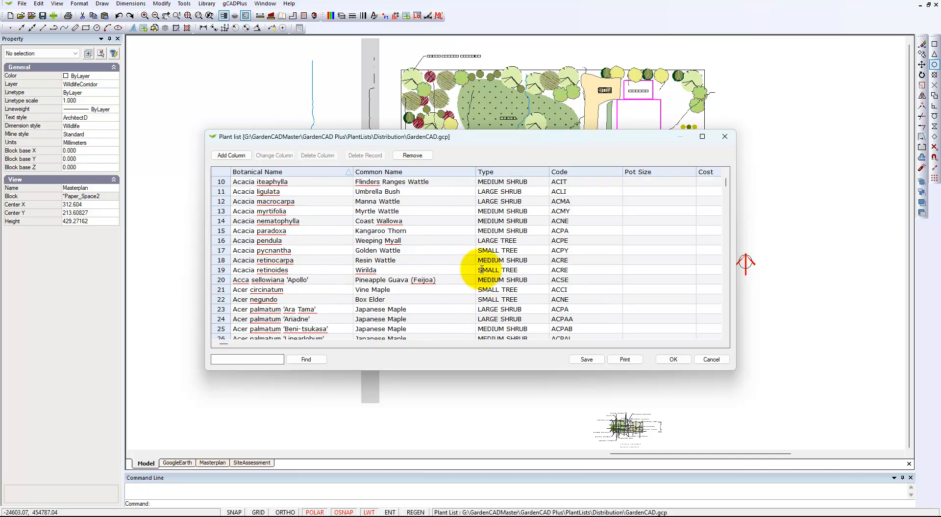
left_click(724, 137)
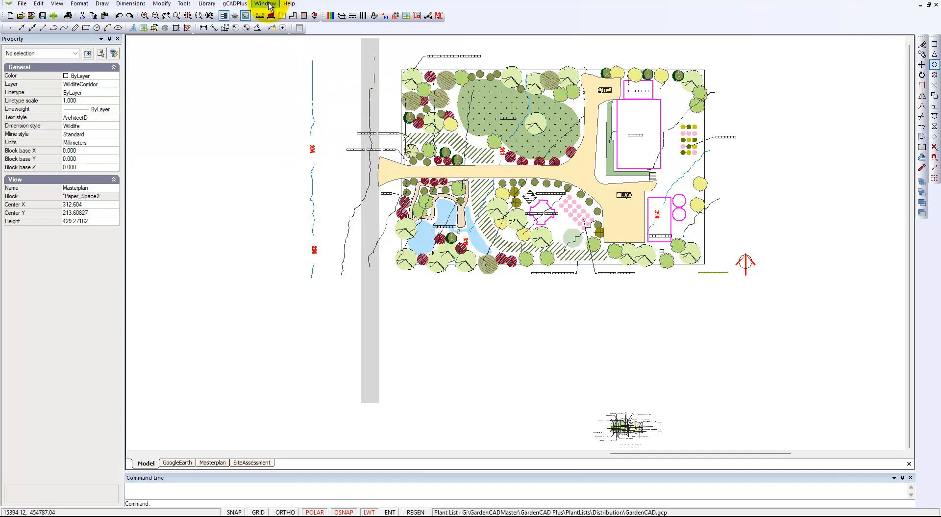
Step: Remove the attached .gcp file from the drawing, clearing all species assignments, and start the Create .gcp file command
left_click(244, 5)
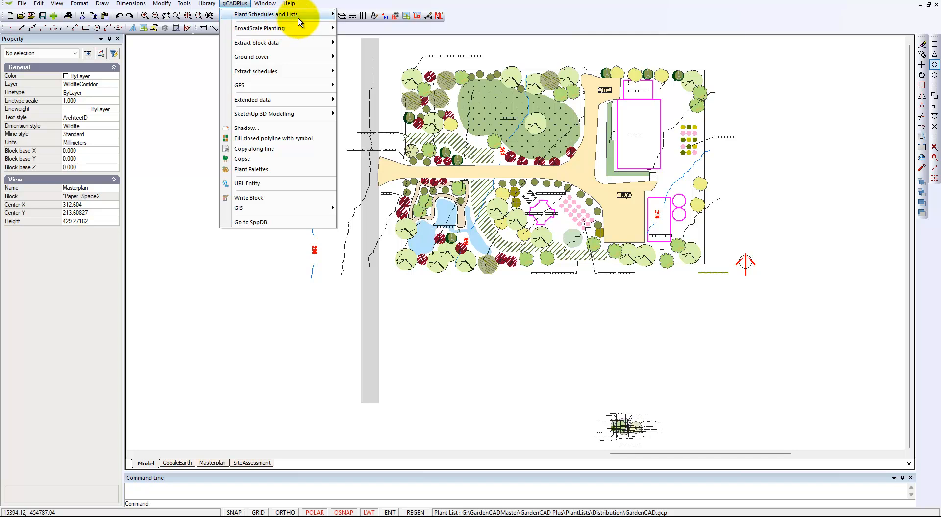
mouse_move(319, 16)
left_click(373, 25)
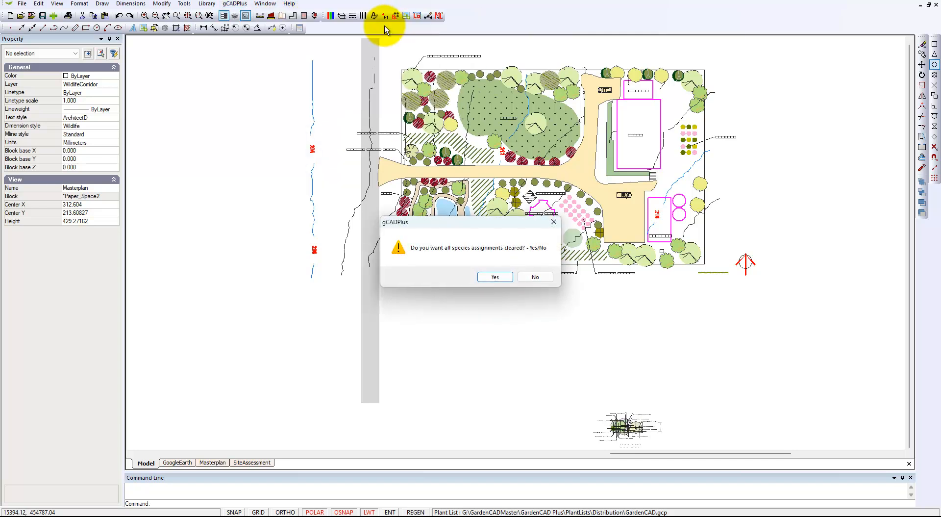
left_click(495, 277)
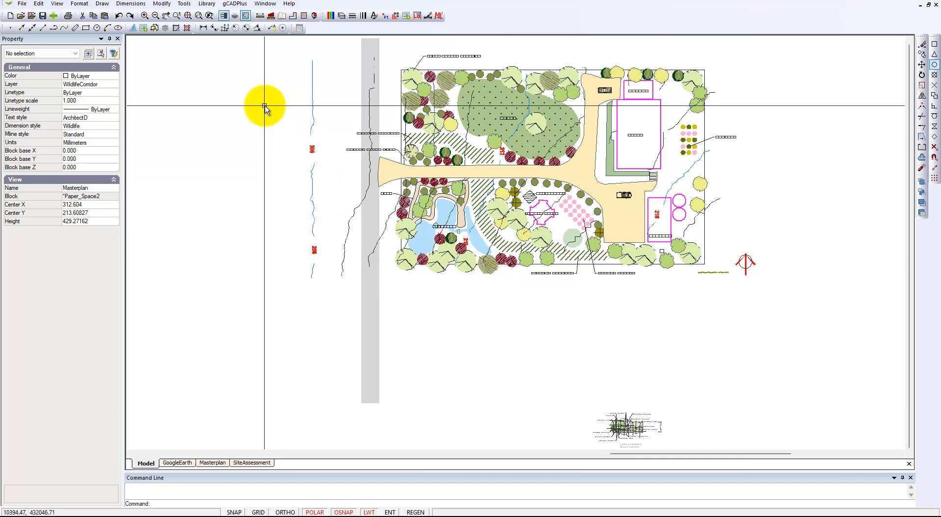
left_click(185, 4)
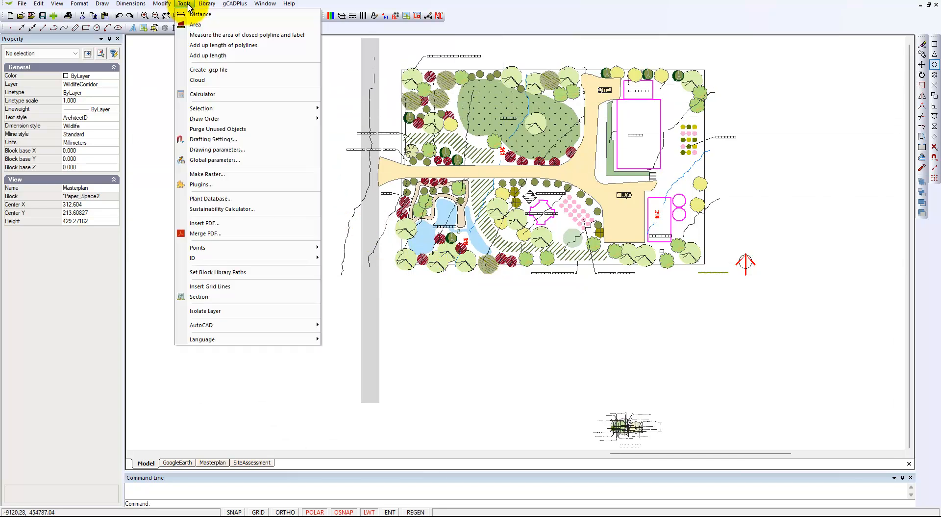
left_click(232, 74)
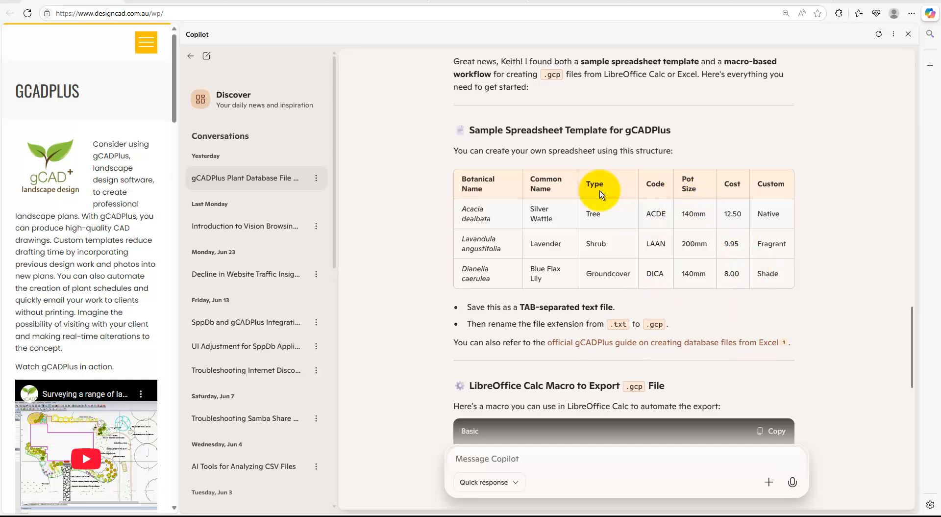
Step: In the browser's Copilot conversation, examine the sample spreadsheet template and the LibreOffice Calc macro for exporting .gcp files
scroll(692, 264, "down", 1)
scroll(692, 265, "down", 3)
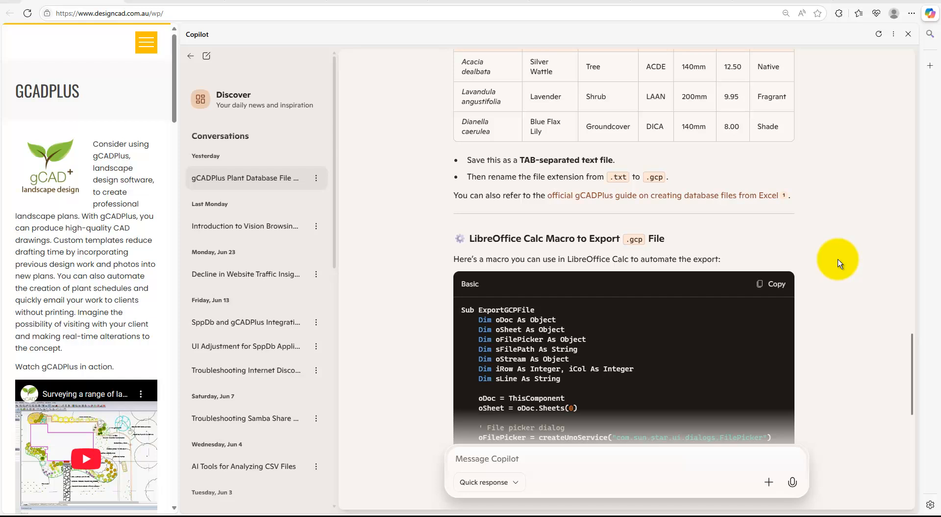
scroll(544, 190, "up", 1)
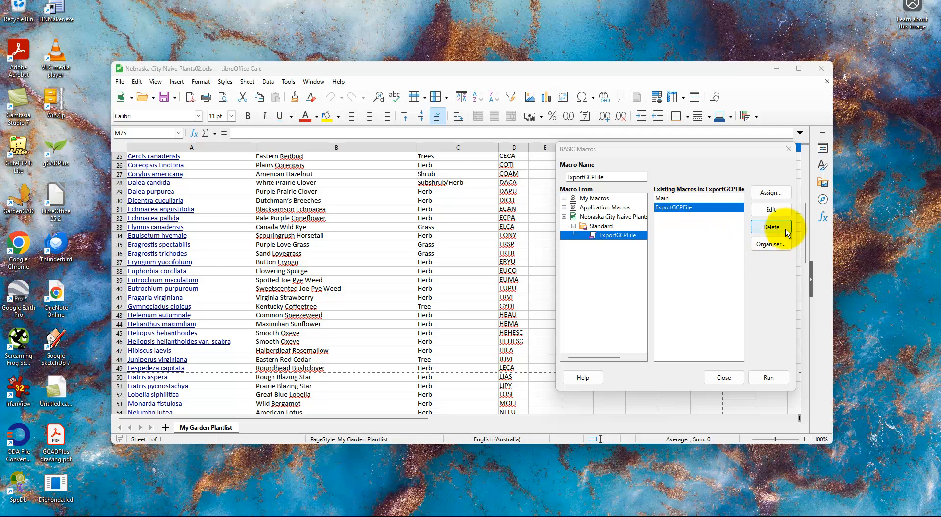
Step: In LibreOffice Calc, view the code of the plant list's ExportGCPFile macro and close the editor
left_click(775, 210)
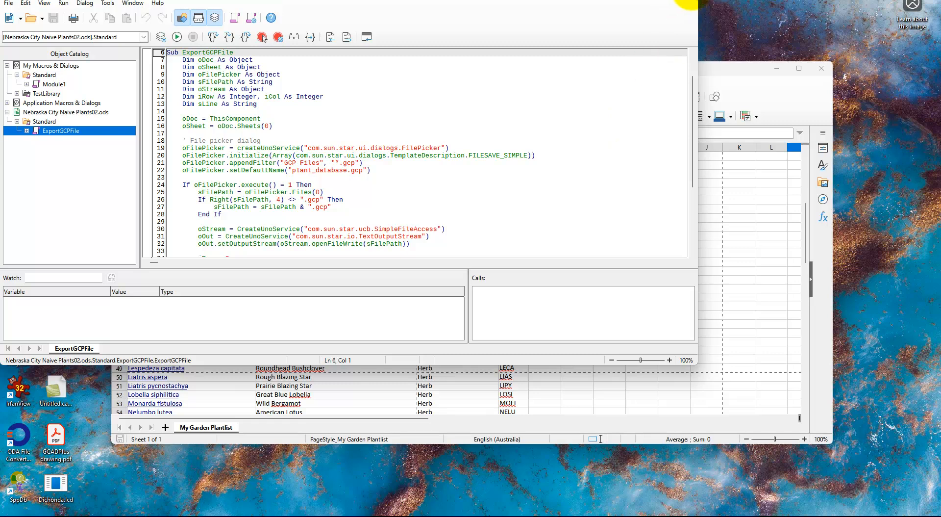
left_click(688, 0)
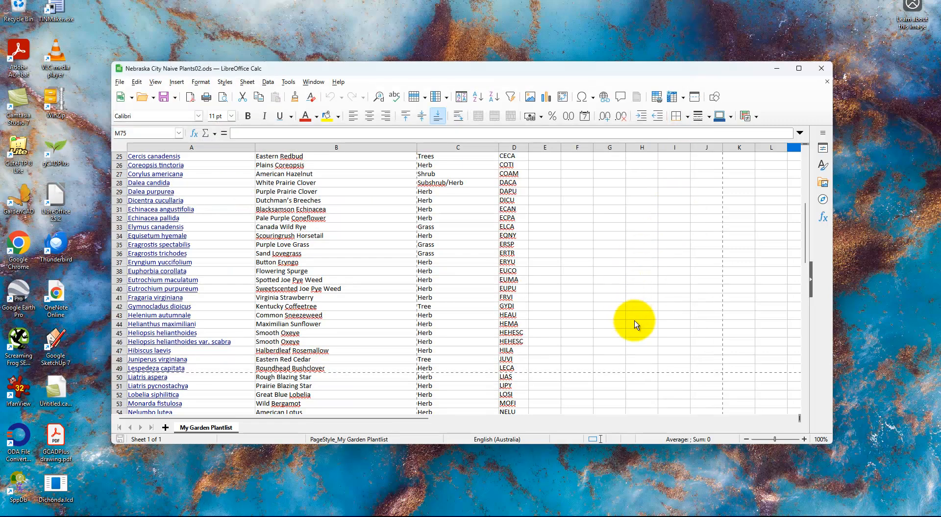
Step: Run the ExportGCPFile macro on the plant spreadsheet and save the output as ExportedGCPFile02.gcp in C:\Temp
key("alt+F11")
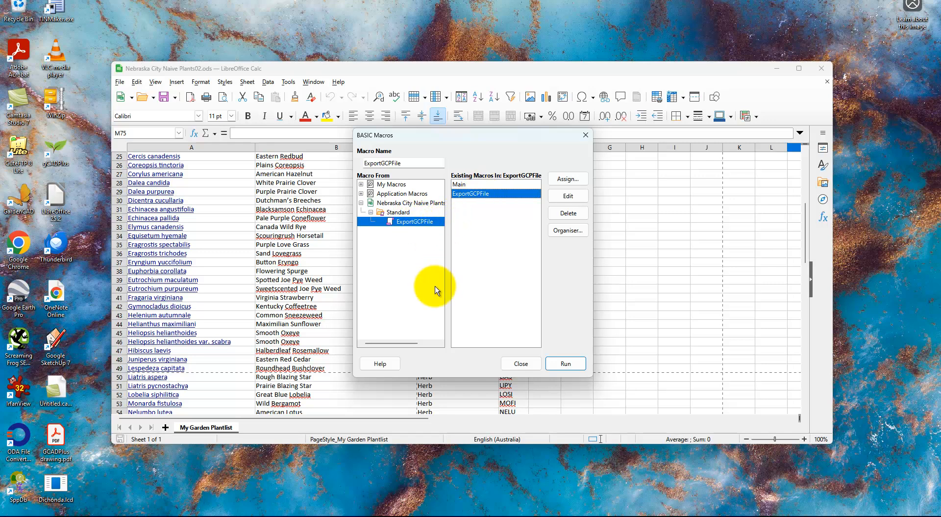
left_click(565, 365)
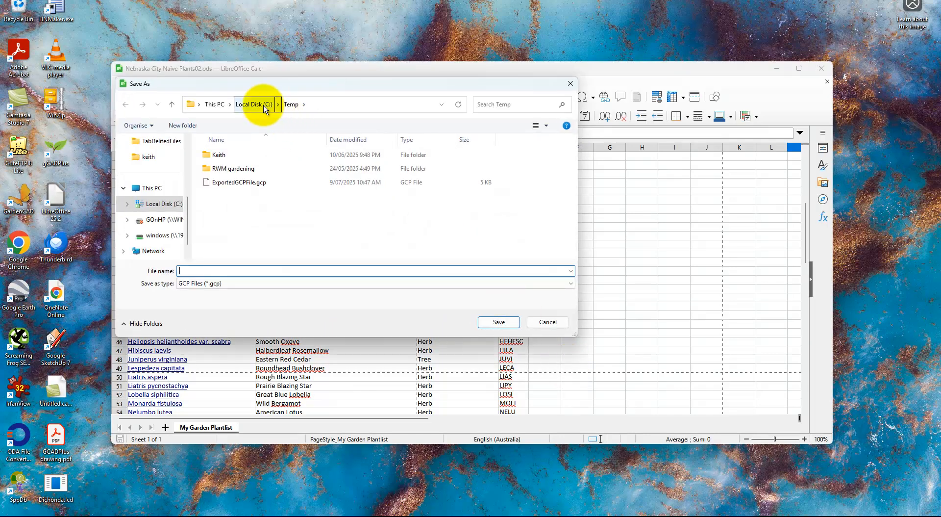
left_click(244, 185)
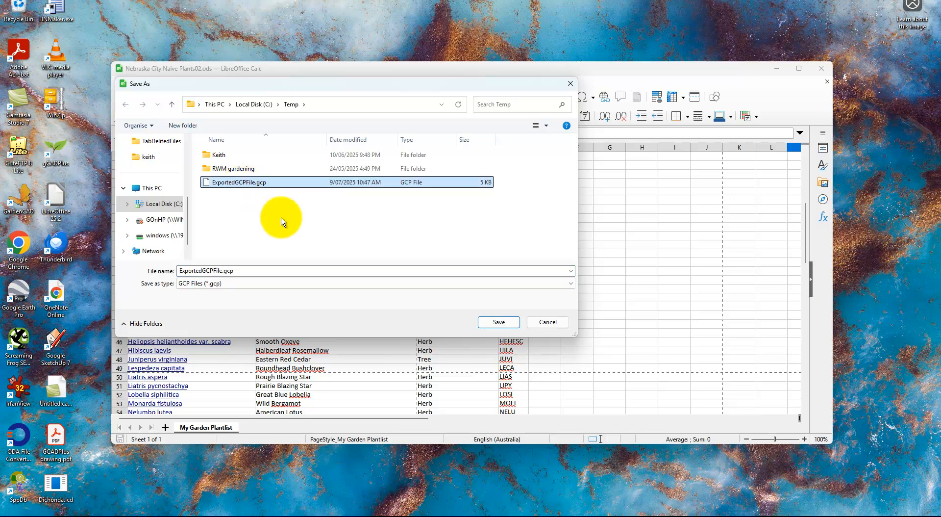
double_click(221, 269)
left_click(221, 269)
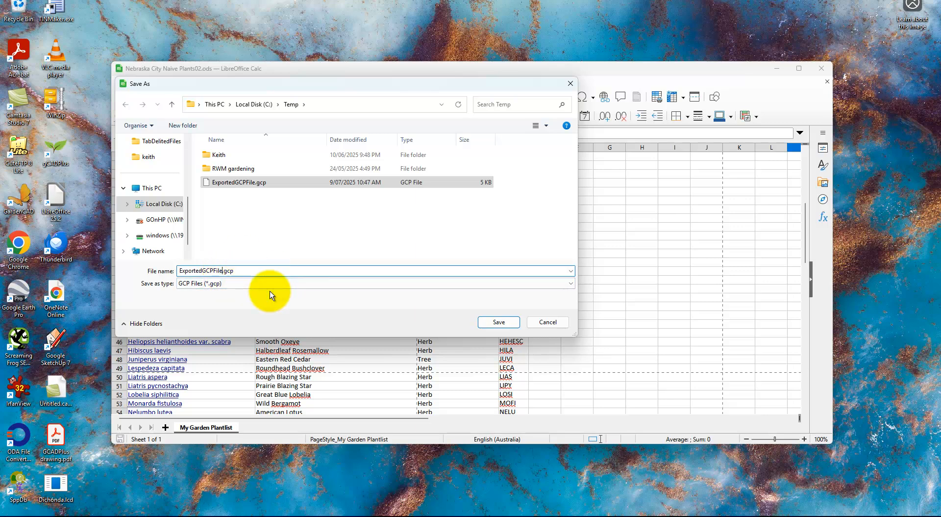
type("02")
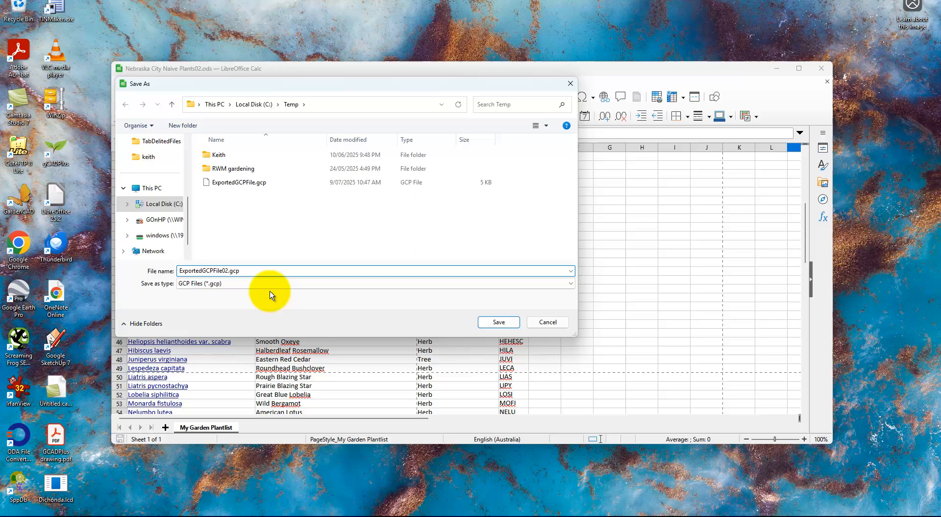
left_click(498, 322)
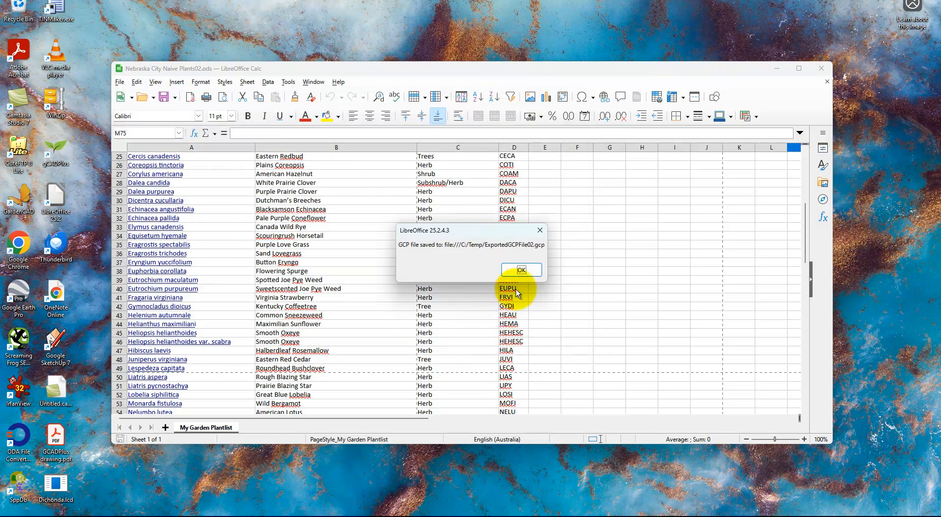
left_click(521, 270)
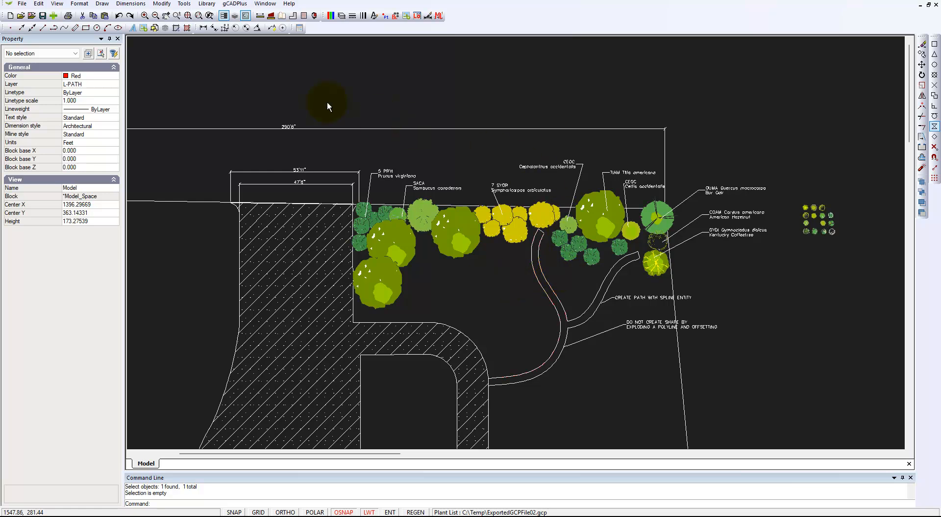
Step: In gCADPlus, open the ExportedGCPFile02.gcp plant list for editing and sort it by botanical name, then by type in descending order
left_click(239, 5)
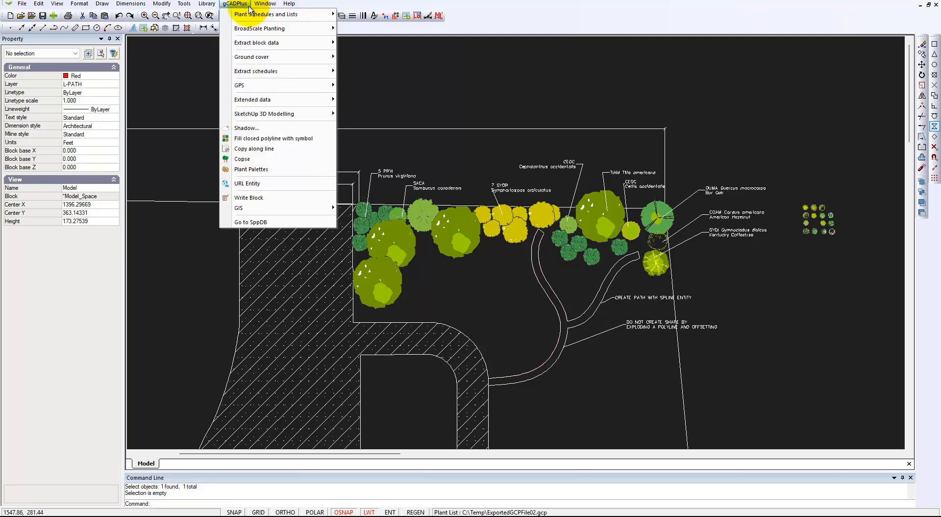
mouse_move(325, 15)
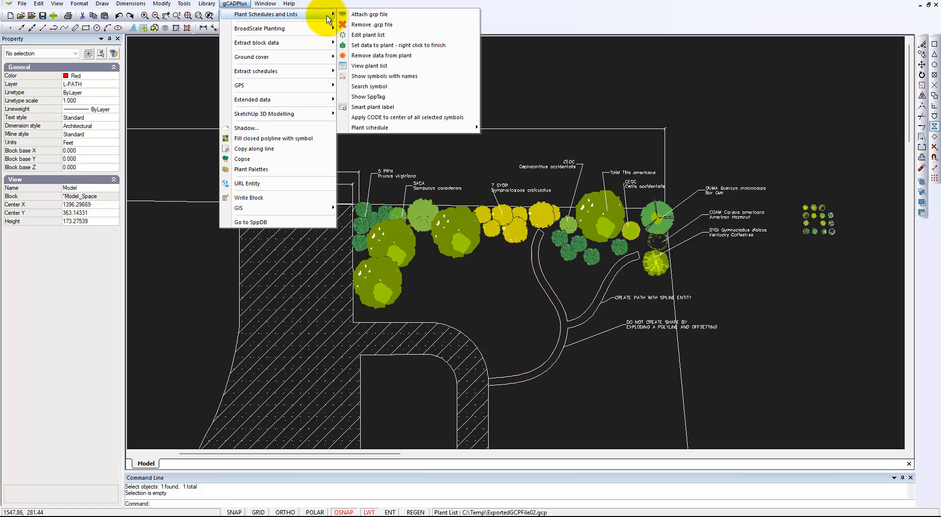
left_click(373, 35)
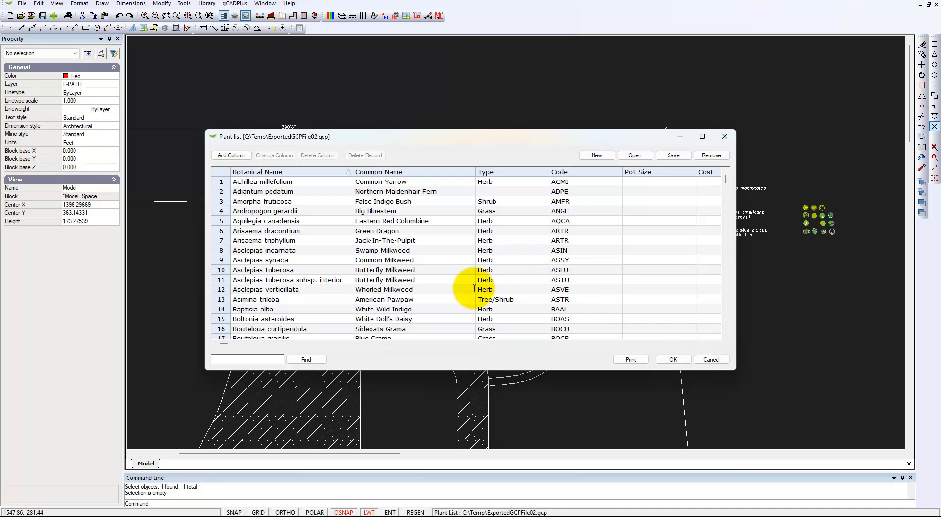
left_click(272, 172)
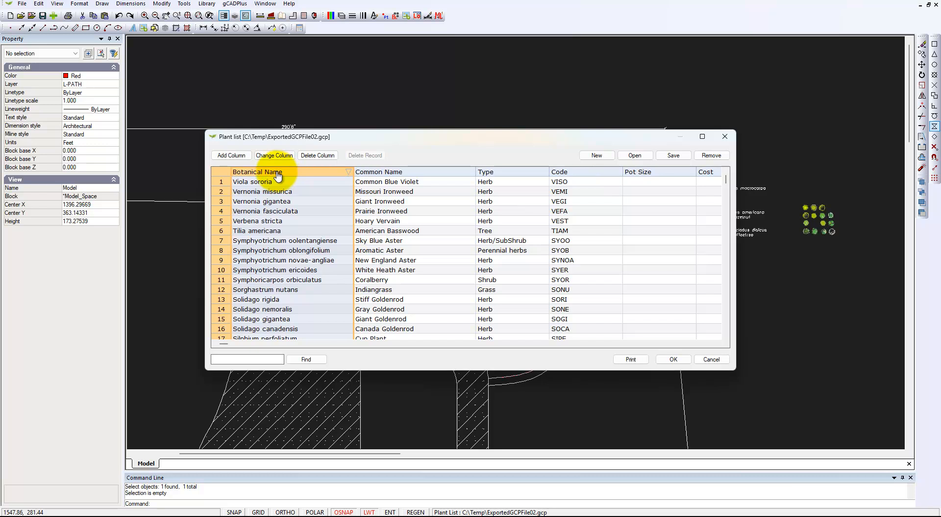
left_click(278, 172)
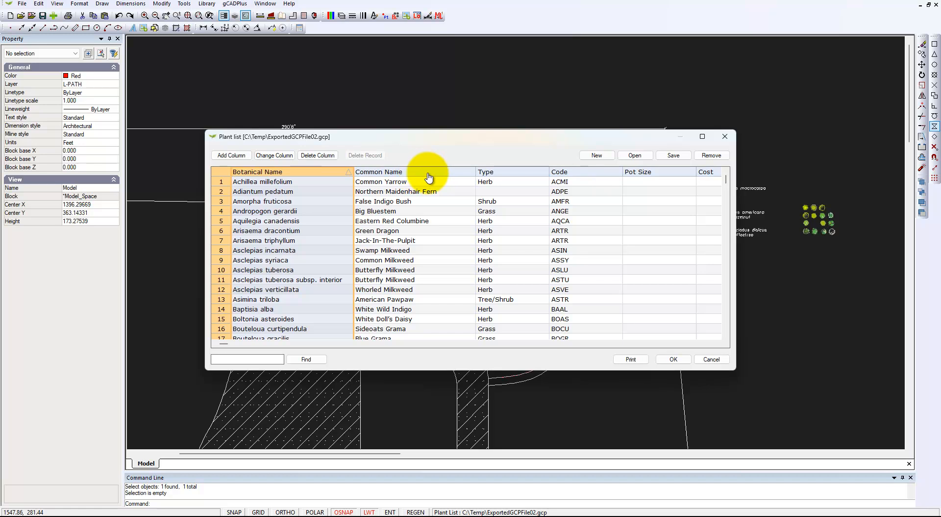
left_click(544, 173)
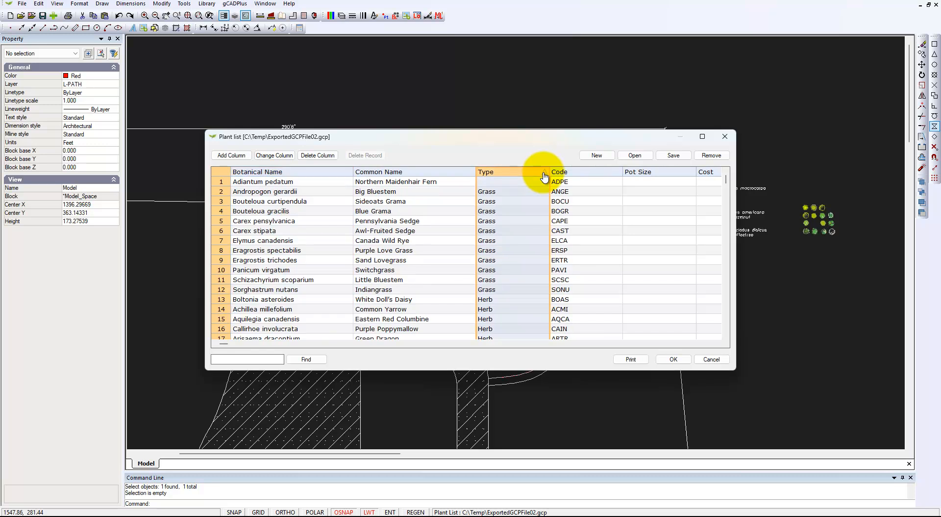
left_click(534, 172)
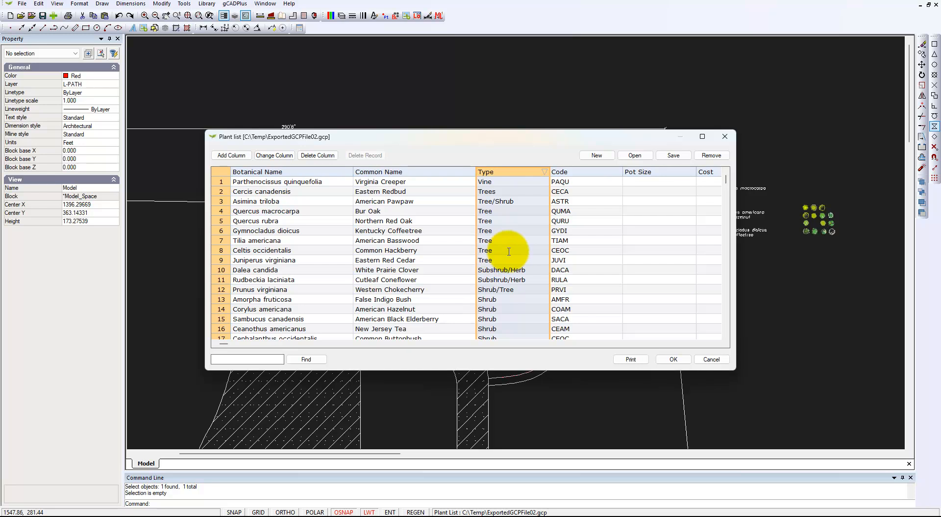
Step: Close the plant list and inspect the plant data attached to the last symbol in the palette's third row and the first in its fourth row
left_click(711, 359)
scroll(825, 230, "up", 3)
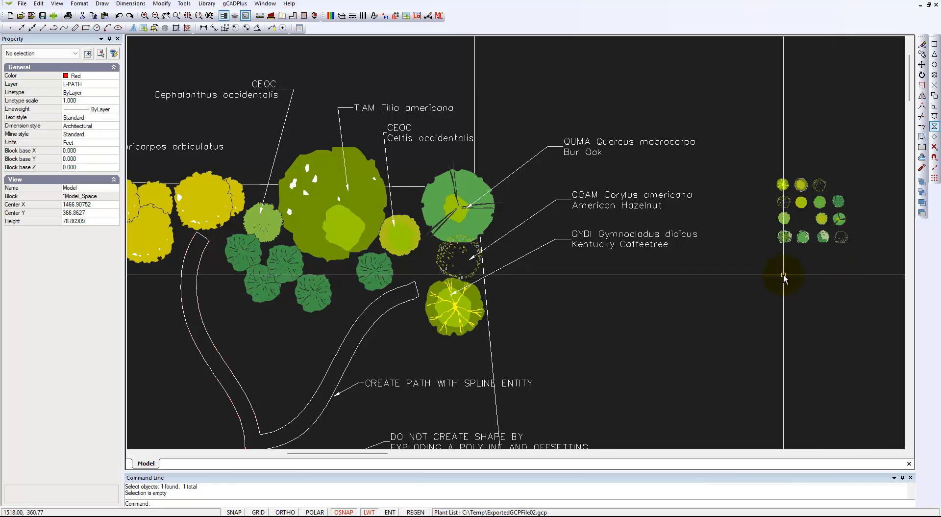
scroll(837, 238, "up", 2)
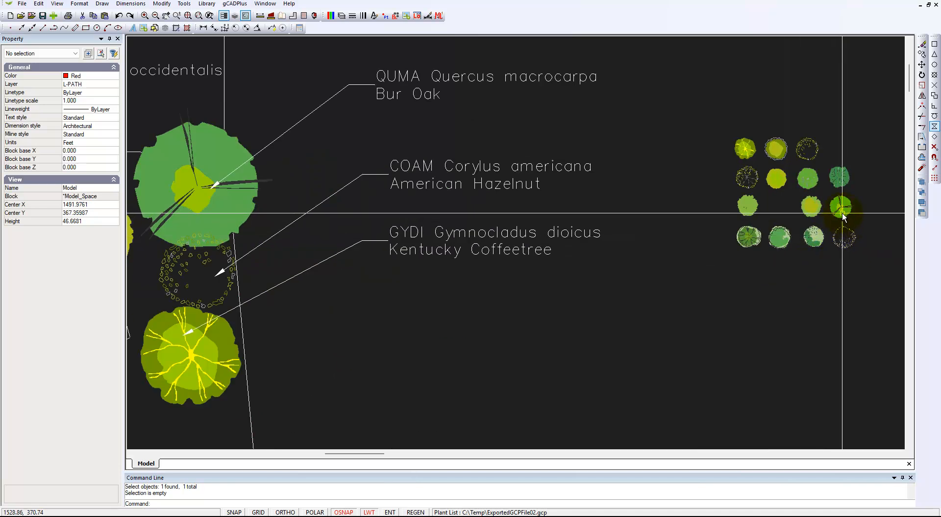
left_click(842, 213)
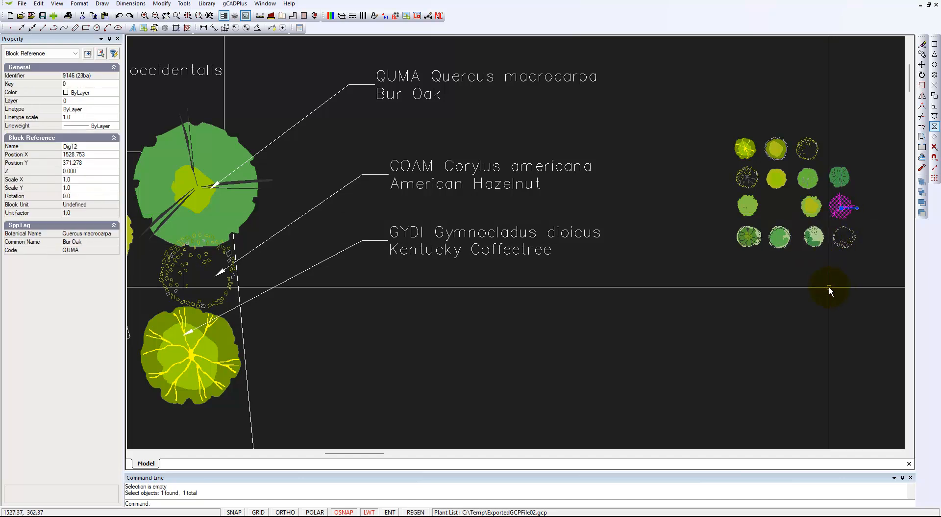
key("Escape")
left_click(749, 237)
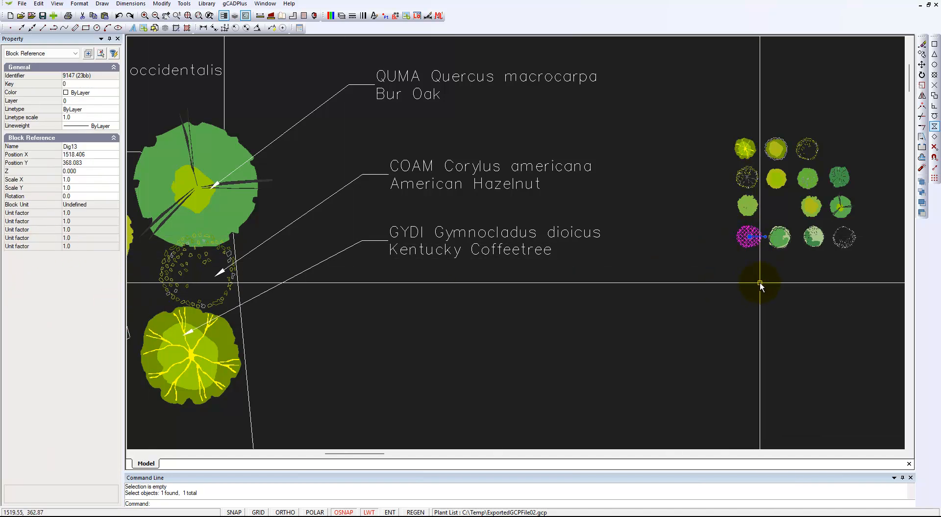
key("Escape")
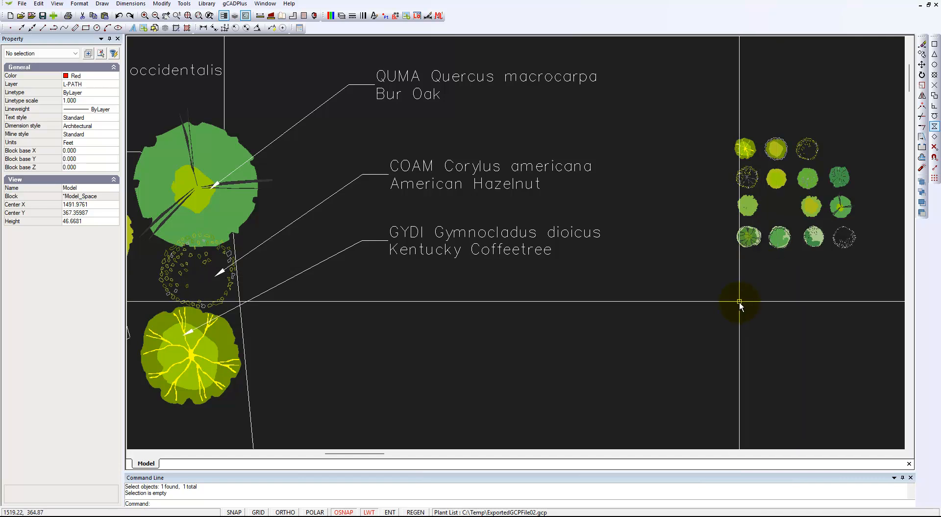
Step: Copy the first symbol in the palette's bottom row to a spot just below the Kentucky Coffeetree symbol in the plan
left_click(752, 243)
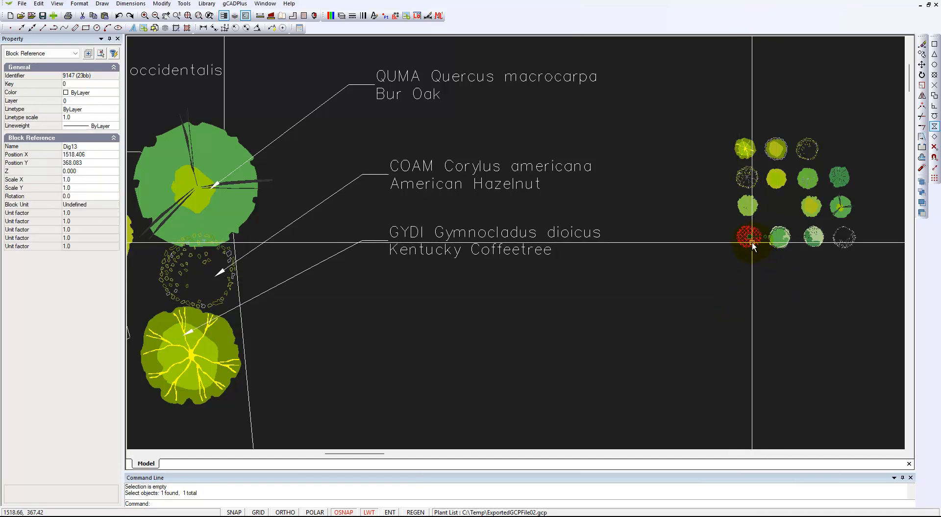
right_click(754, 245)
left_click(779, 275)
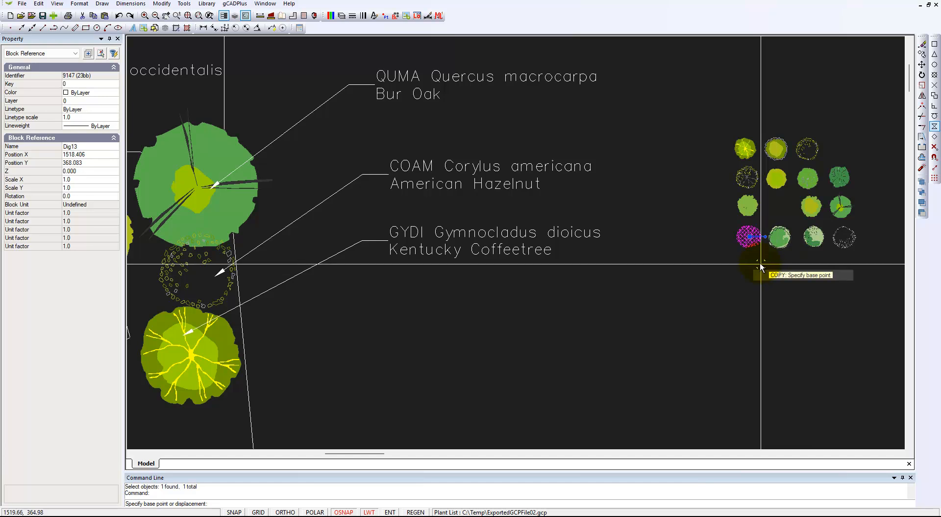
left_click(747, 244)
scroll(747, 244, "down", 2)
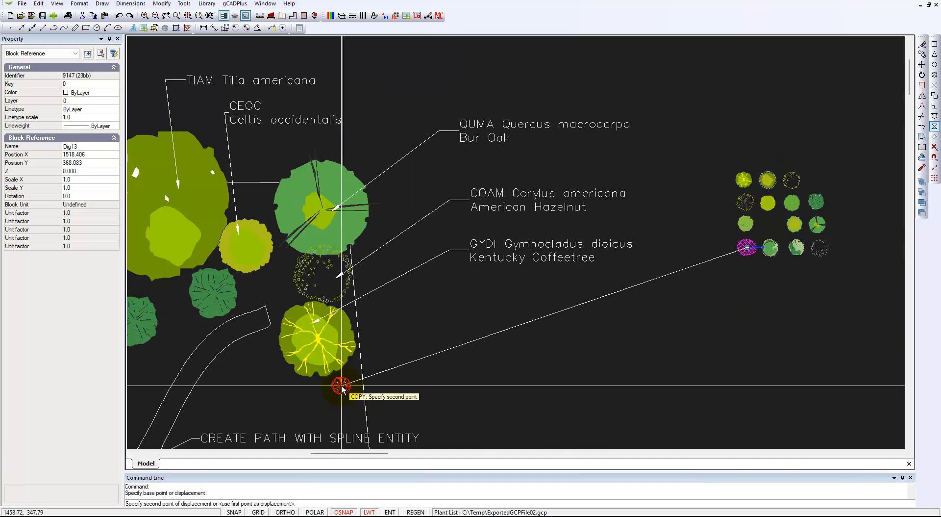
left_click(341, 388)
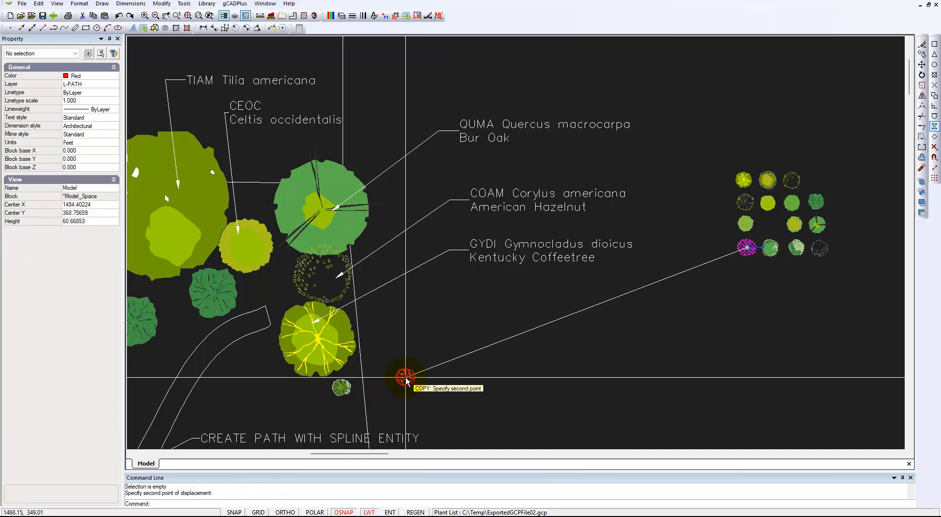
Step: Scale the copied symbol below the Kentucky Coffeetree up from its center by a factor of about 2.6
left_click(342, 392)
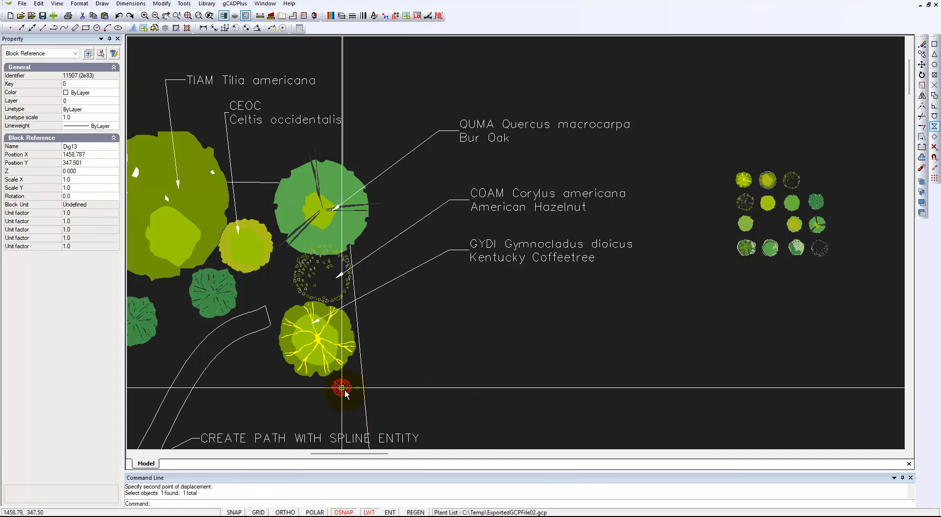
right_click(344, 397)
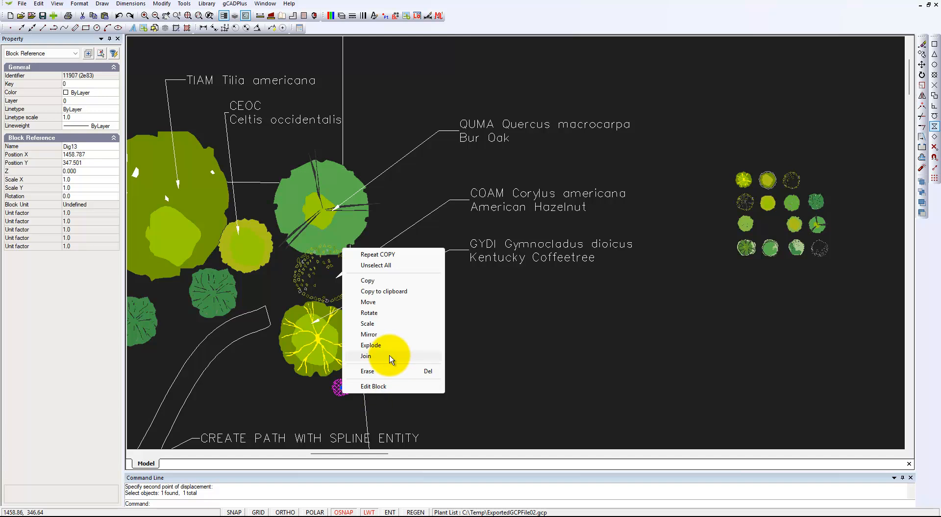
left_click(371, 325)
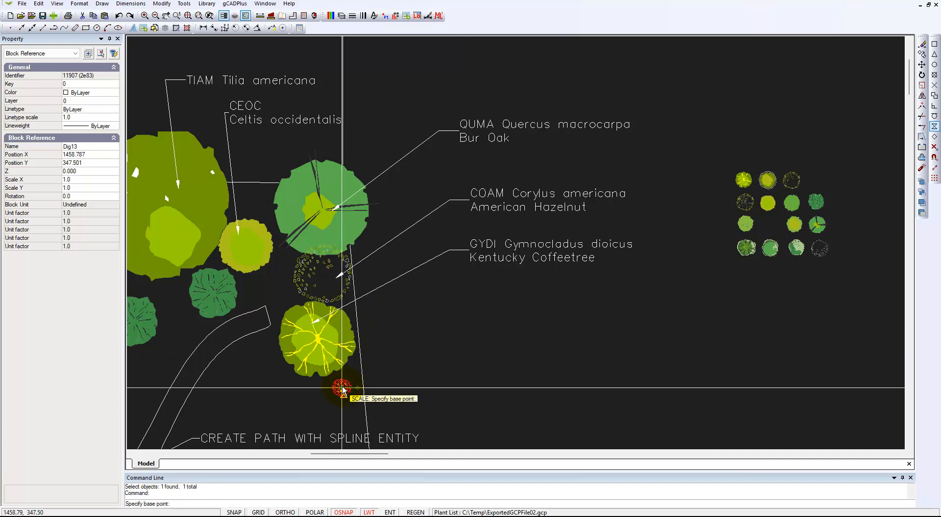
left_click(341, 388)
left_click(342, 392)
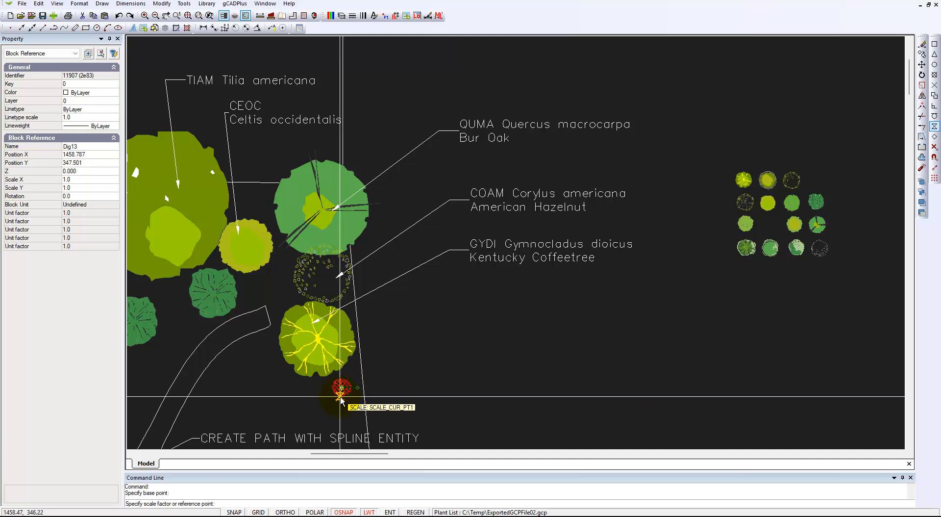
left_click(346, 409)
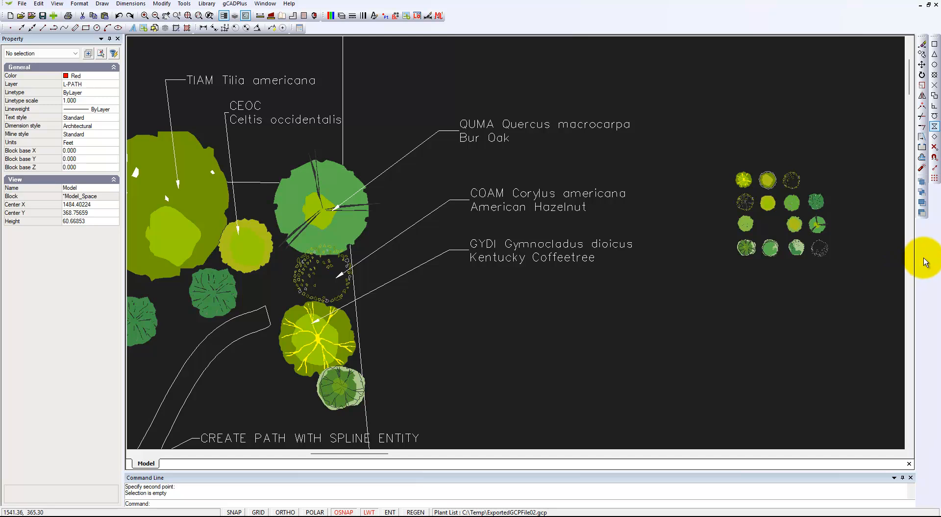
Step: Turn off the Nearest object snap mode in the drafting settings
left_click(934, 157)
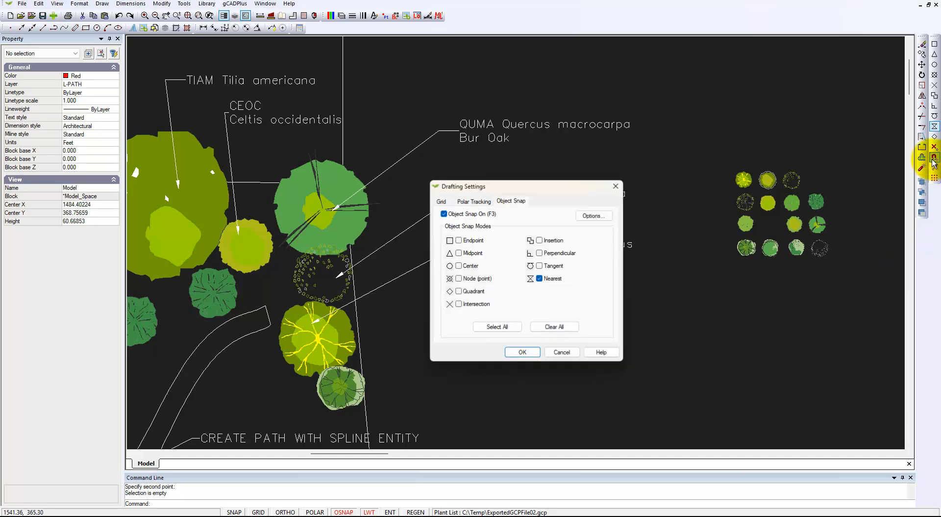
left_click(540, 278)
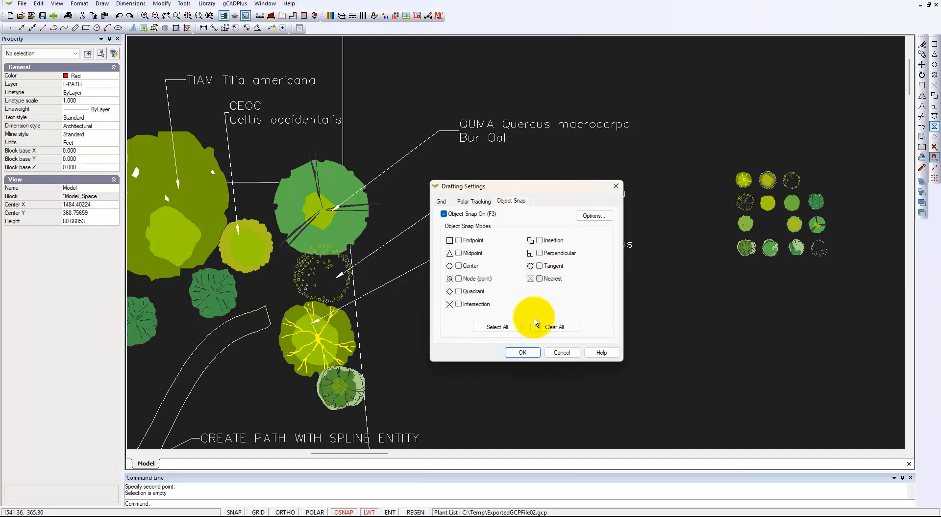
left_click(523, 352)
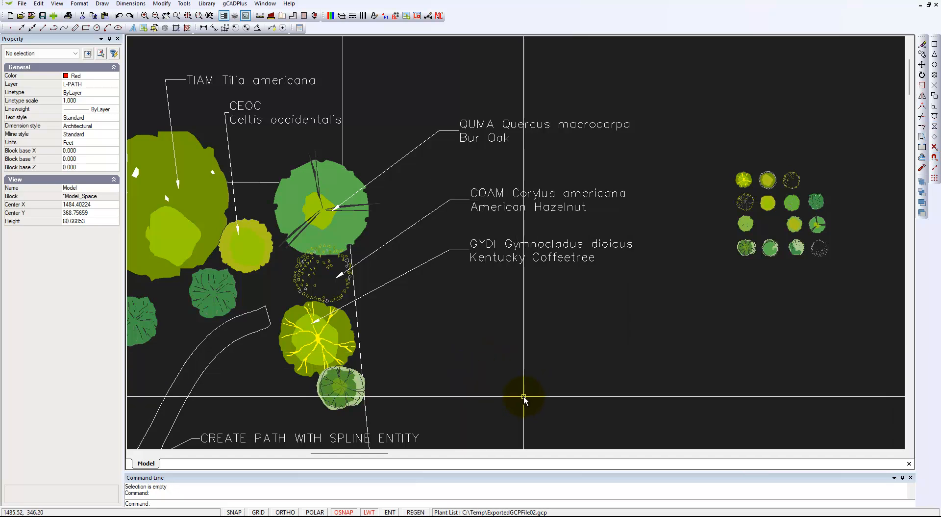
Step: Inspect the plant data attached to the Bur Oak, American Hazelnut and Kentucky Coffeetree symbols in turn
left_click(314, 242)
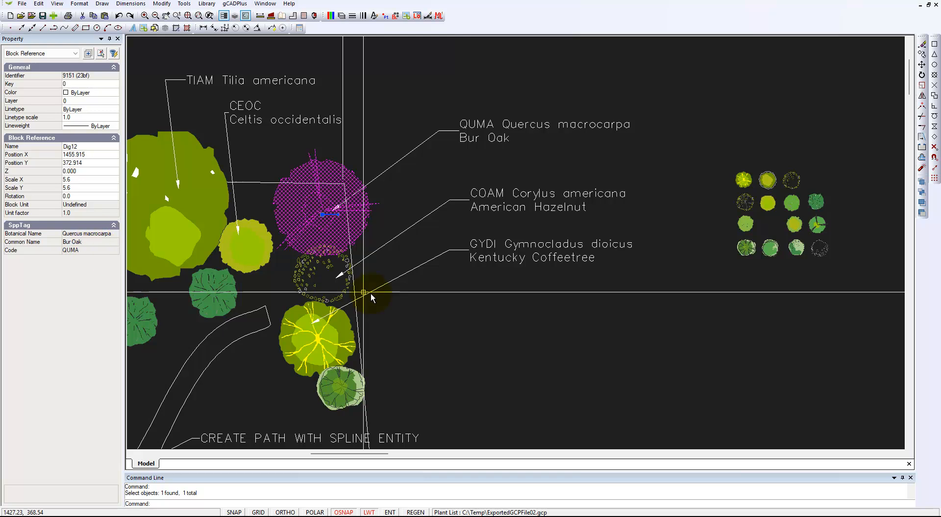
key("Escape")
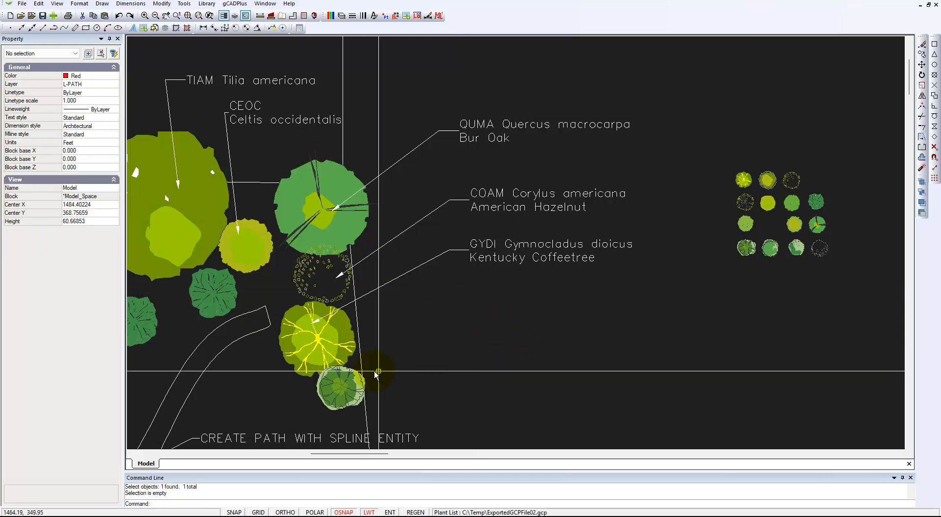
left_click(302, 292)
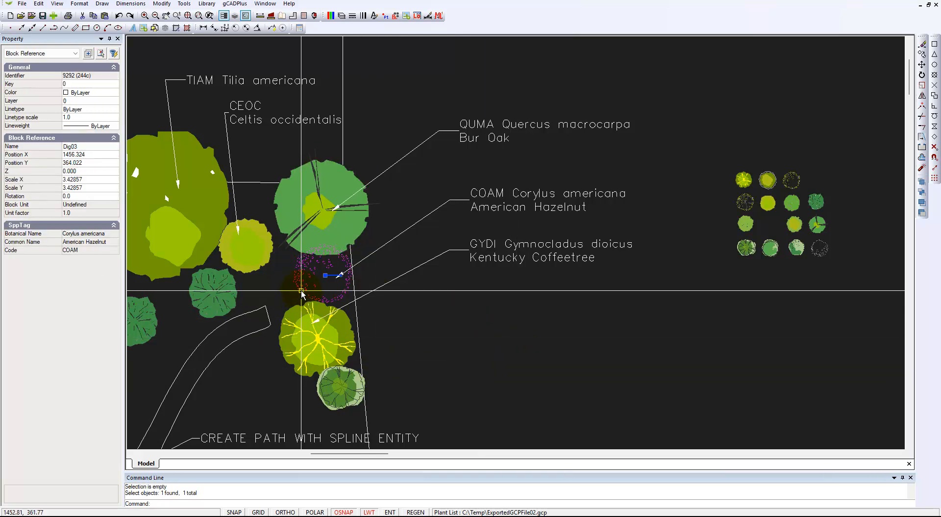
key("Escape")
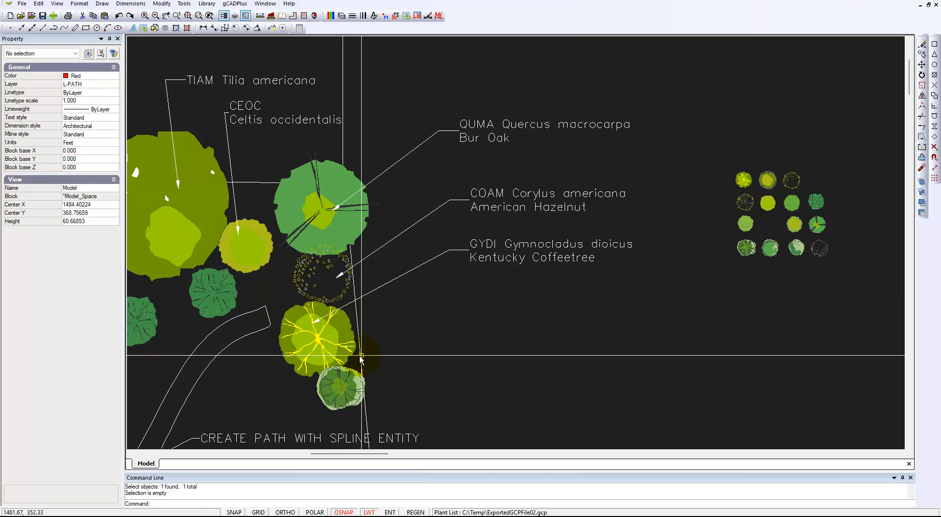
left_click(342, 353)
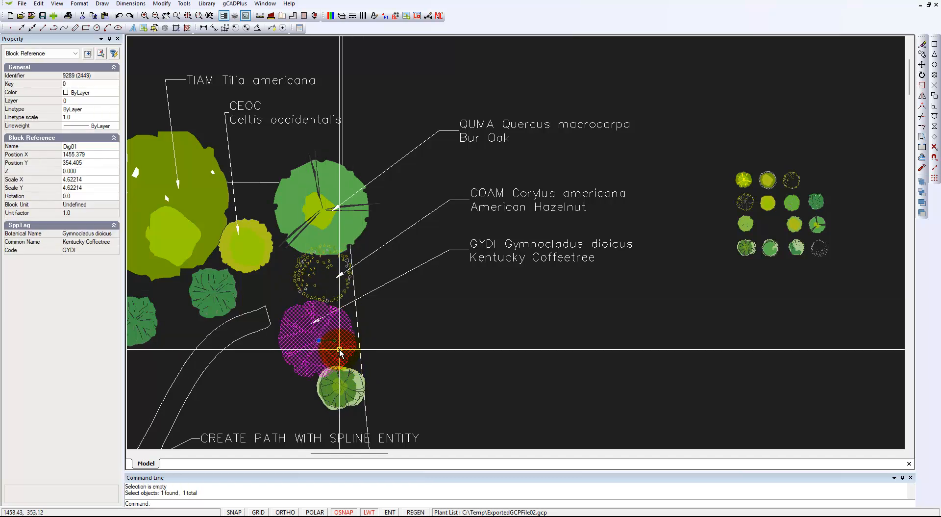
key("Escape")
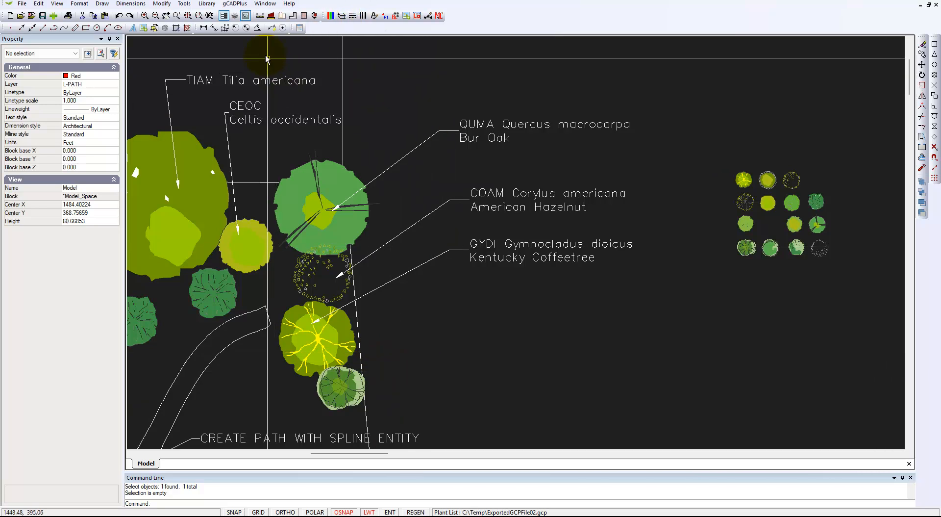
Step: Open the plant list for editing, search it for "coffe" and close it without changes
left_click(238, 4)
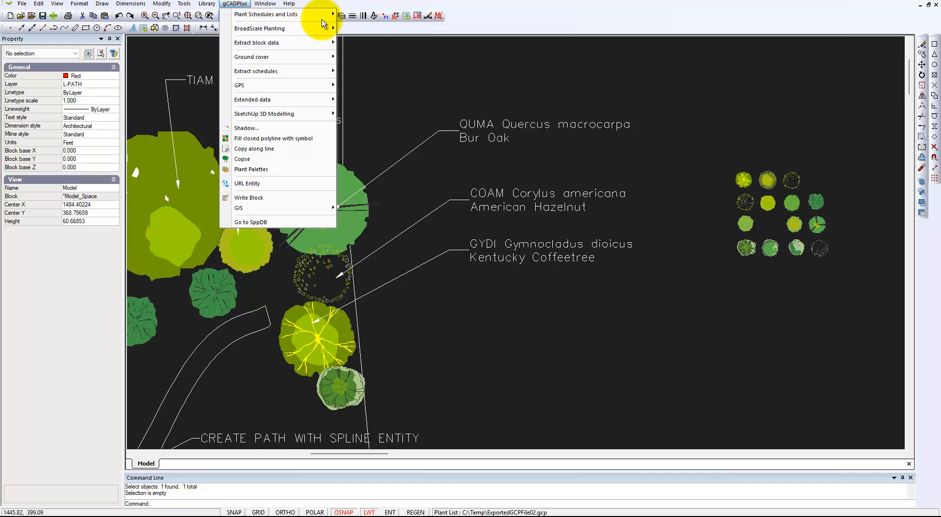
mouse_move(314, 14)
left_click(365, 35)
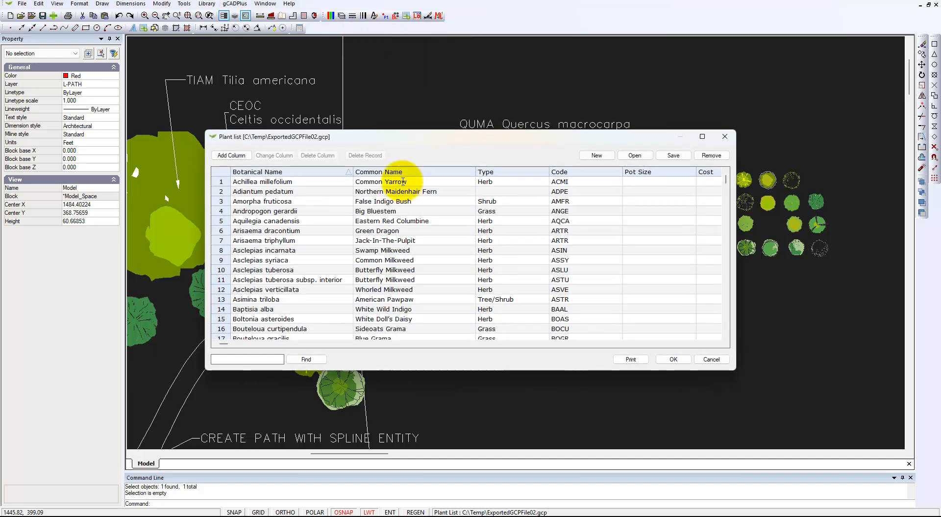
scroll(400, 294, "down", 2)
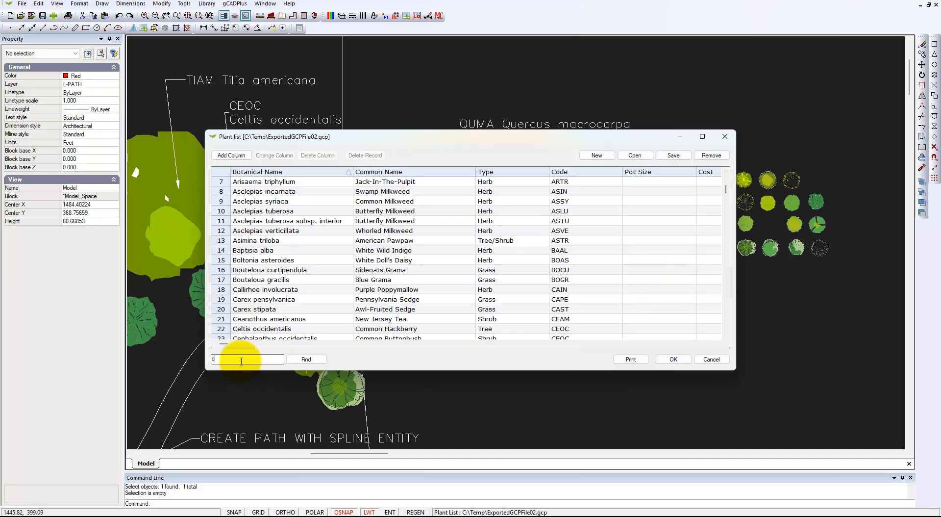
key("Return")
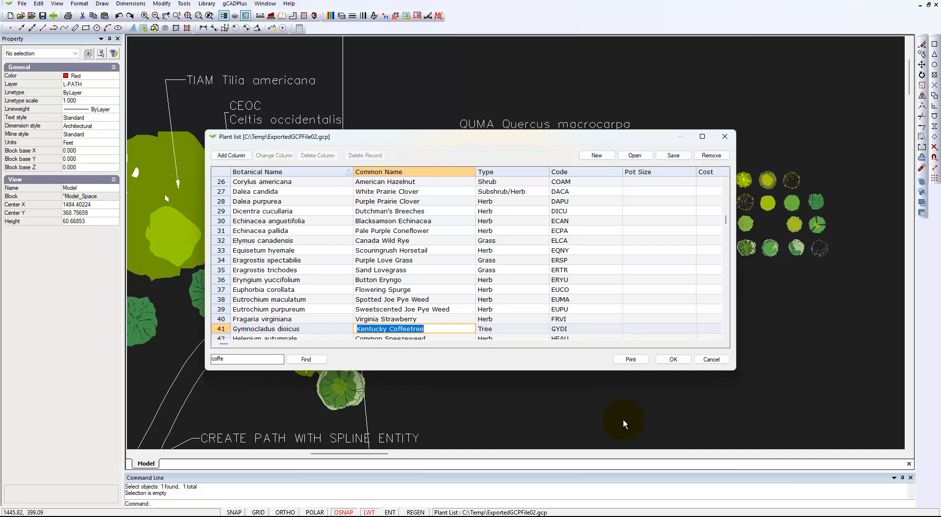
left_click(714, 364)
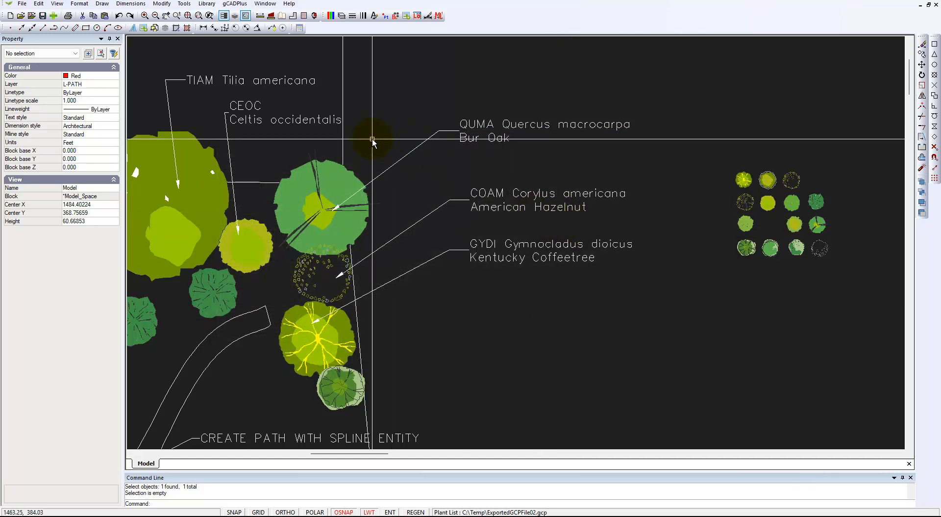
Step: Open the plant selection list for the symbol below the Kentucky Coffeetree, widen it to show all columns and sort it by Type
left_click(343, 394)
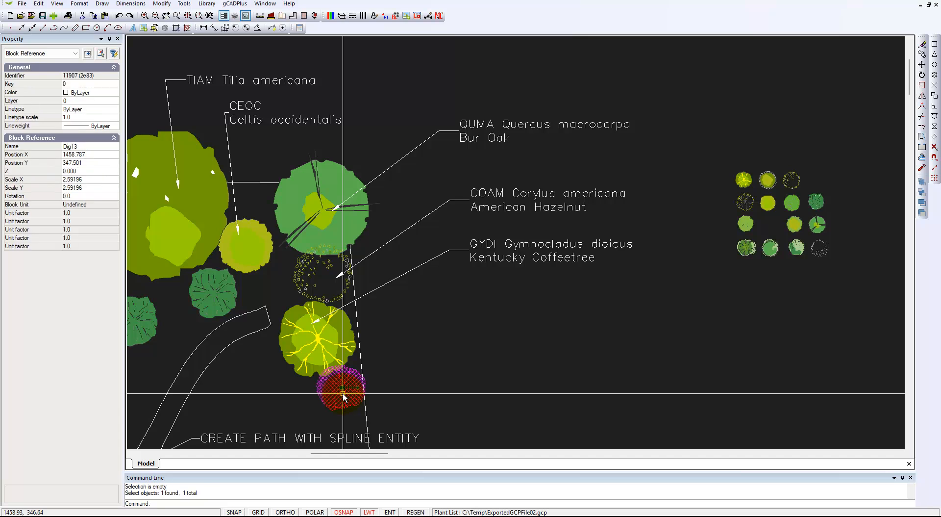
left_click(234, 5)
mouse_move(313, 15)
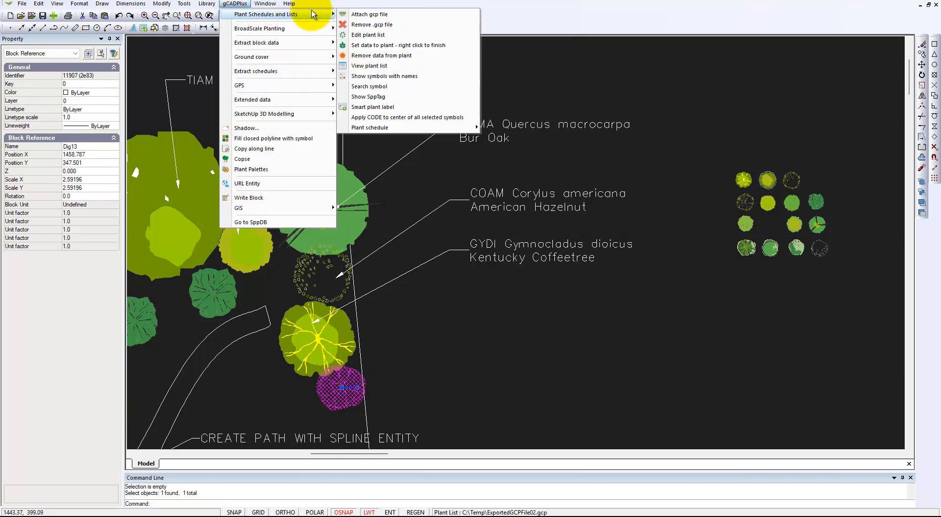
left_click(407, 45)
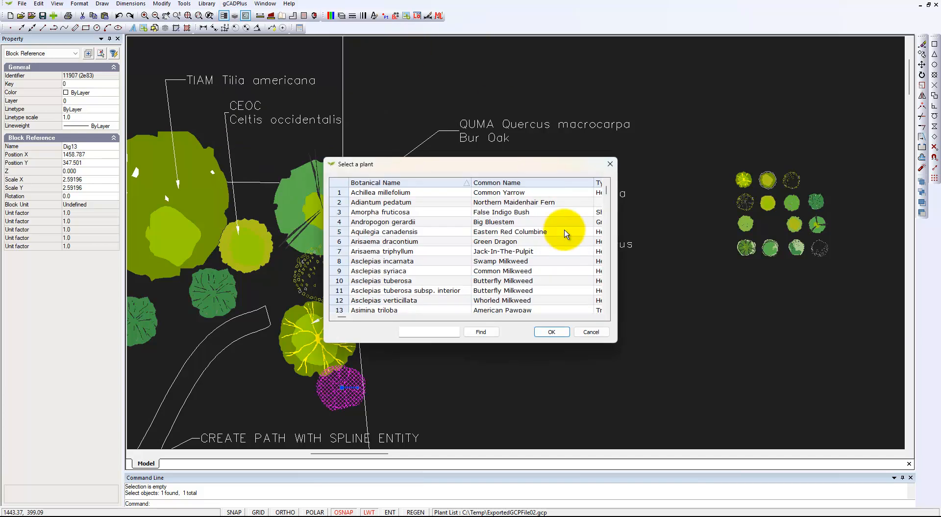
left_click_drag(618, 327, 729, 336)
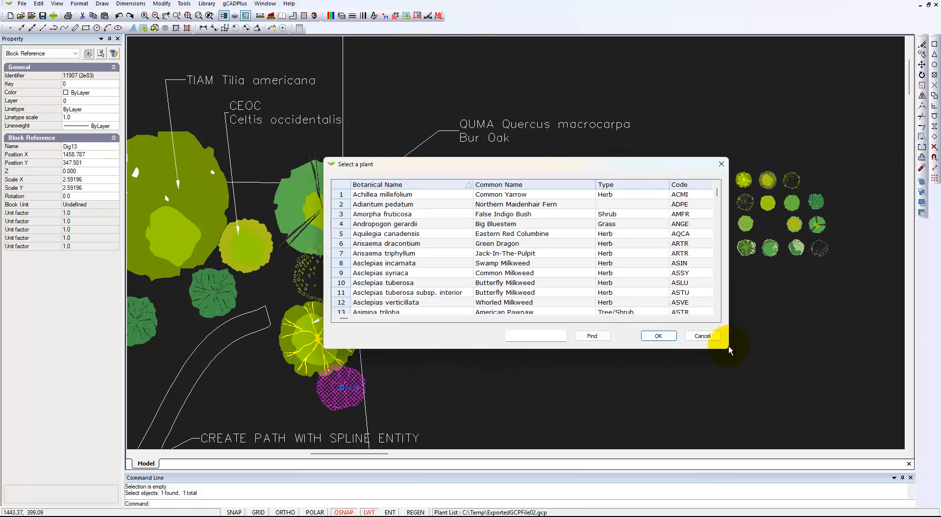
left_click(630, 188)
left_click(630, 186)
scroll(627, 234, "down", 3)
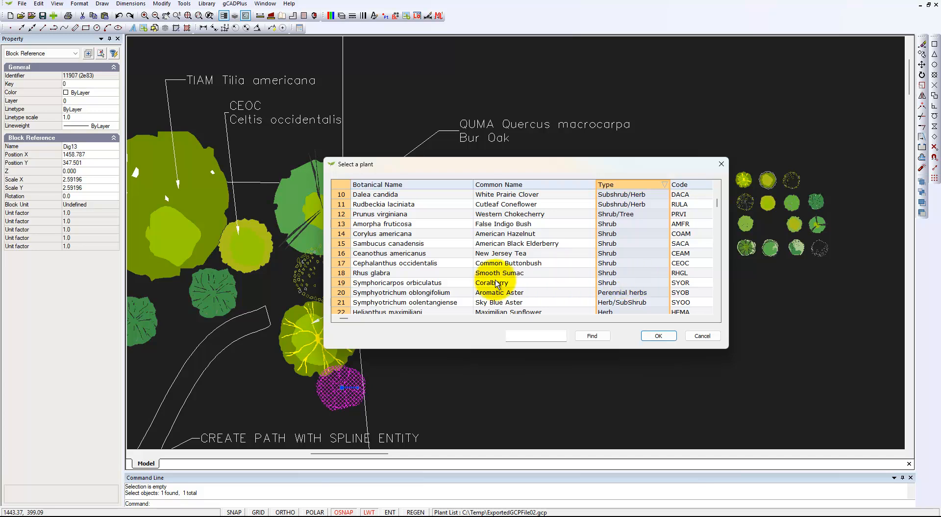
Step: Assign the Rhus glabra (Smooth Sumac, RHGL) data to the symbol and check its attached plant data
left_click(343, 273)
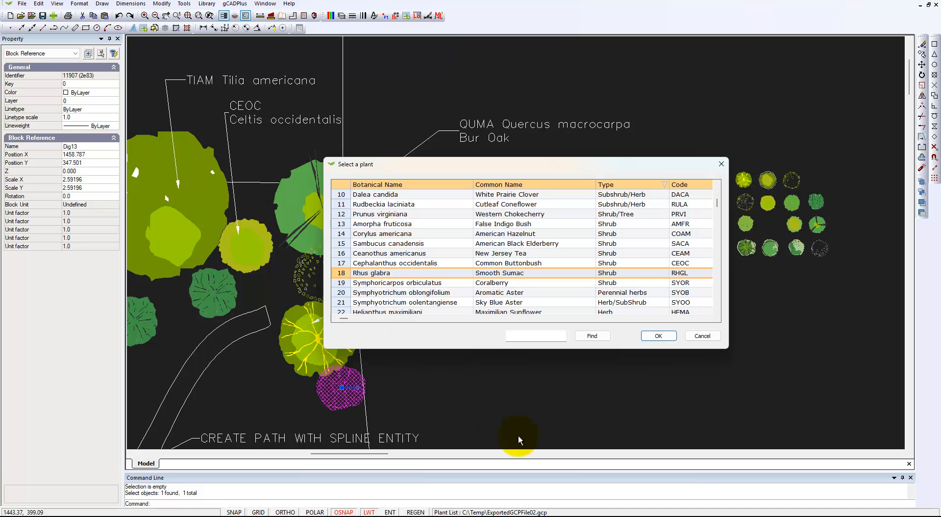
left_click(658, 336)
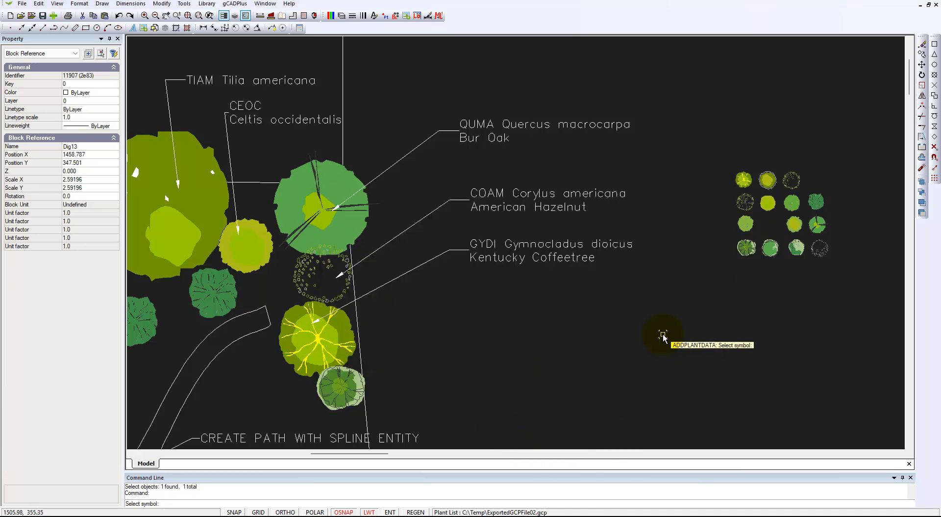
key("Escape")
left_click(332, 406)
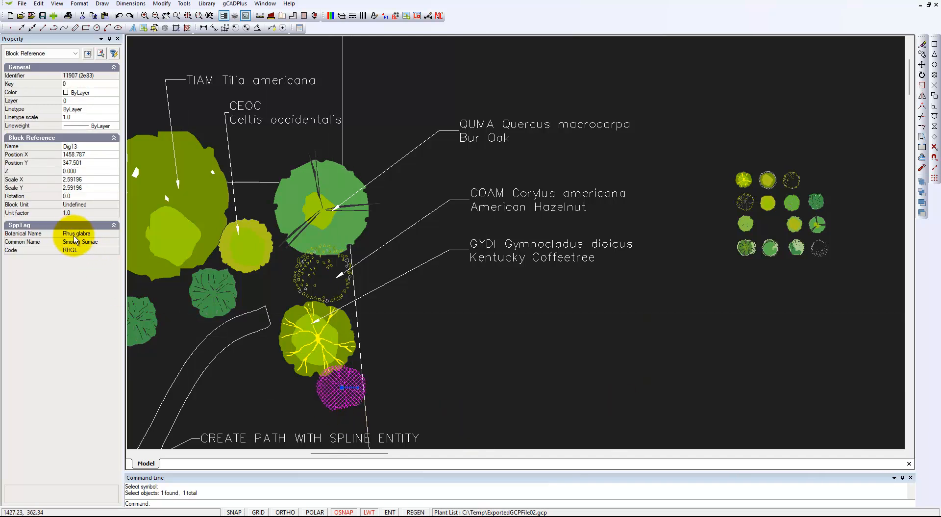
scroll(434, 374, "up", 2)
middle_click_drag(448, 364, 514, 301)
key("Escape")
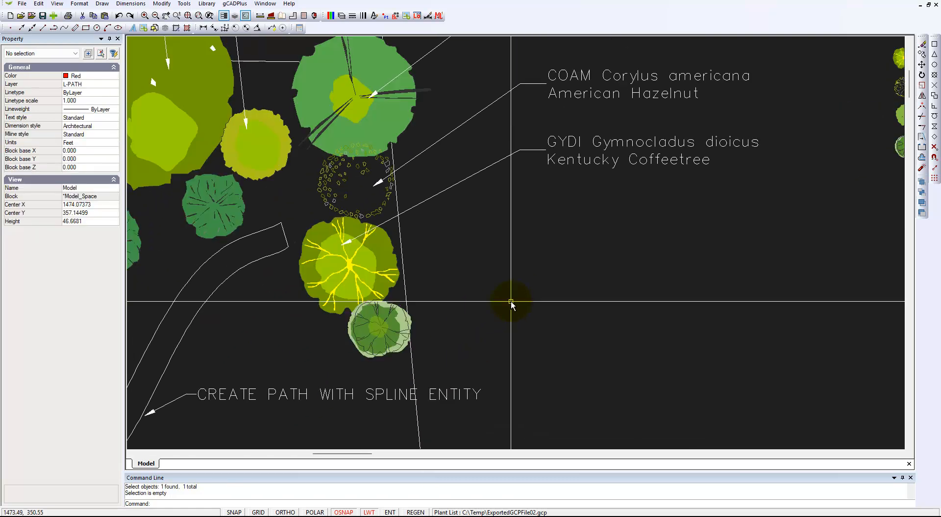
left_click(235, 4)
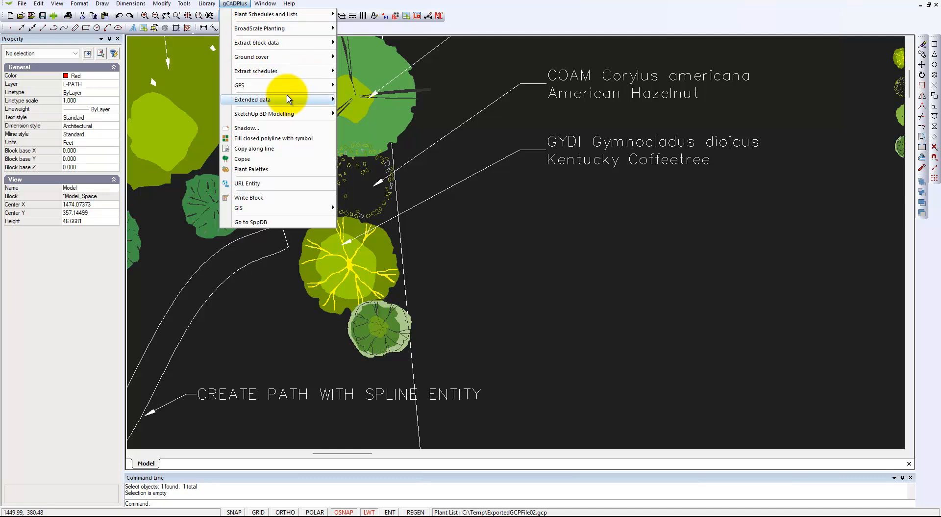
mouse_move(289, 100)
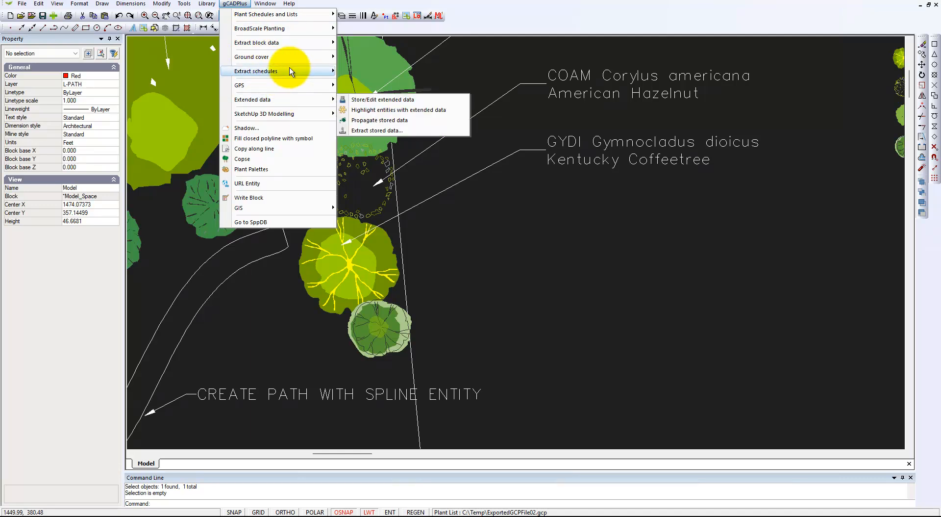
mouse_move(329, 15)
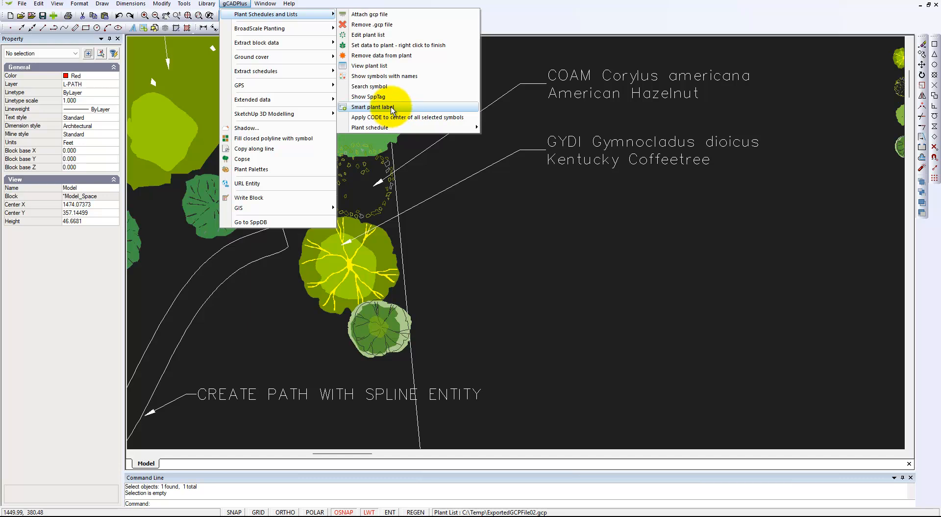
left_click(373, 106)
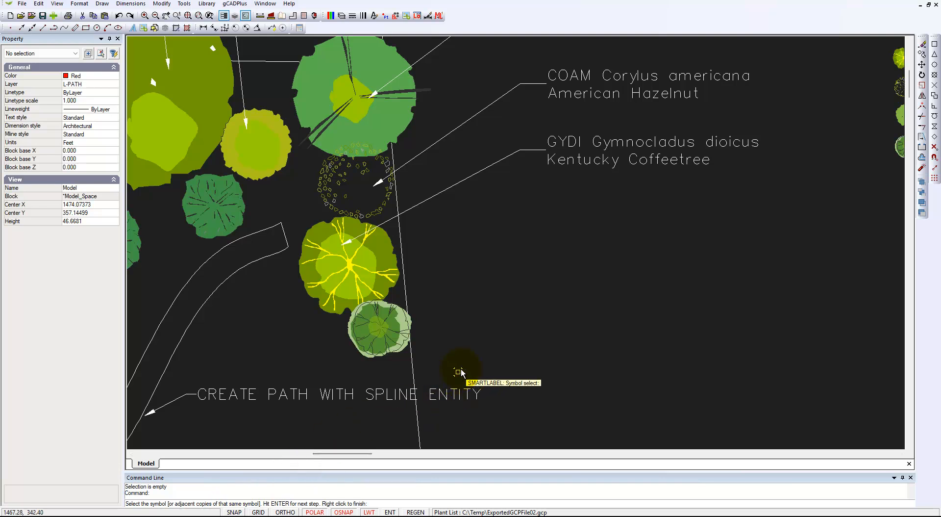
Step: Copy the Rhus glabra symbol twice from its center, once overlapping the Kentucky Coffeetree above and once to its left
left_click(384, 339)
right_click(384, 338)
left_click(410, 370)
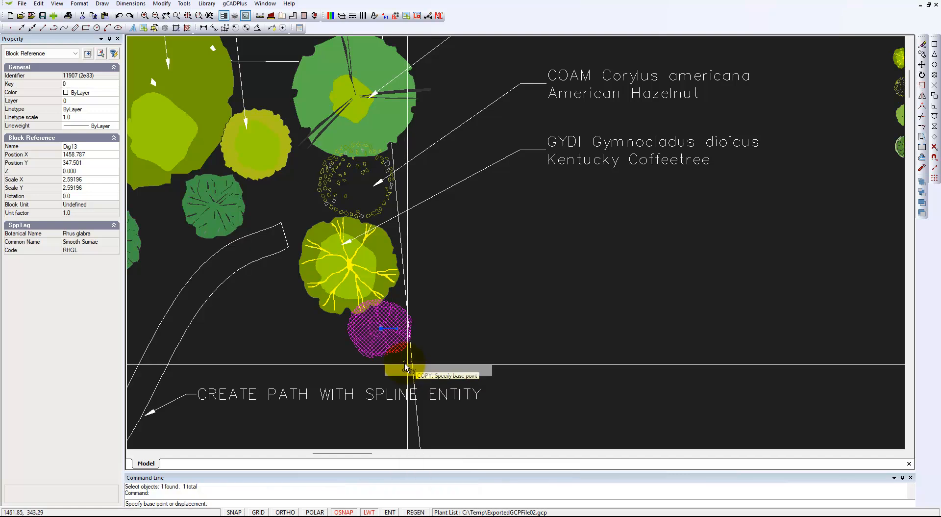
left_click(381, 328)
left_click(387, 296)
left_click(336, 340)
key("Escape")
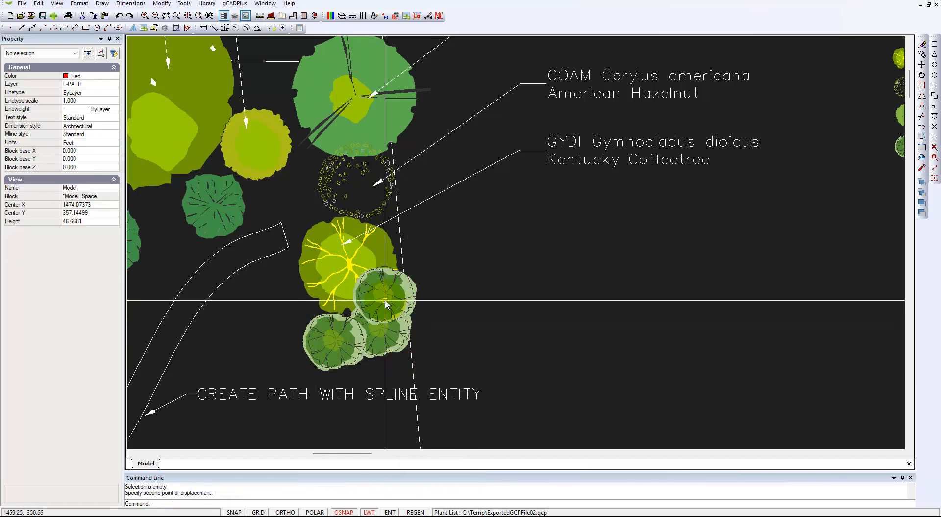
Step: Scale the upper Rhus glabra copy up slightly from its center
left_click(386, 304)
right_click(388, 298)
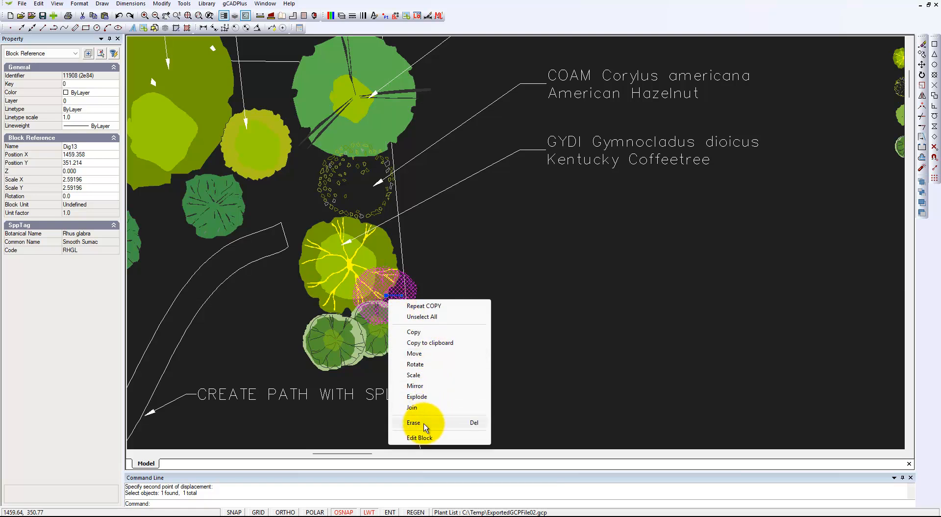
left_click(413, 374)
left_click(386, 296)
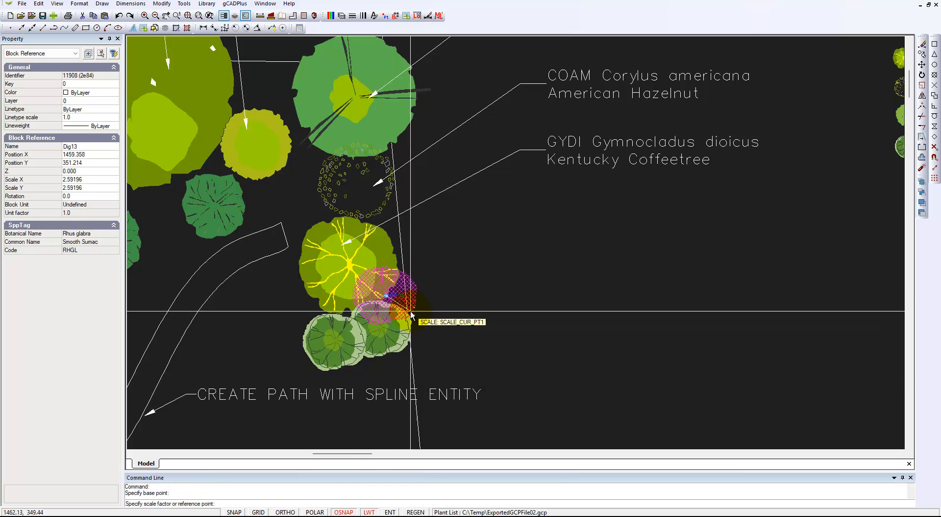
left_click(426, 320)
key("Escape")
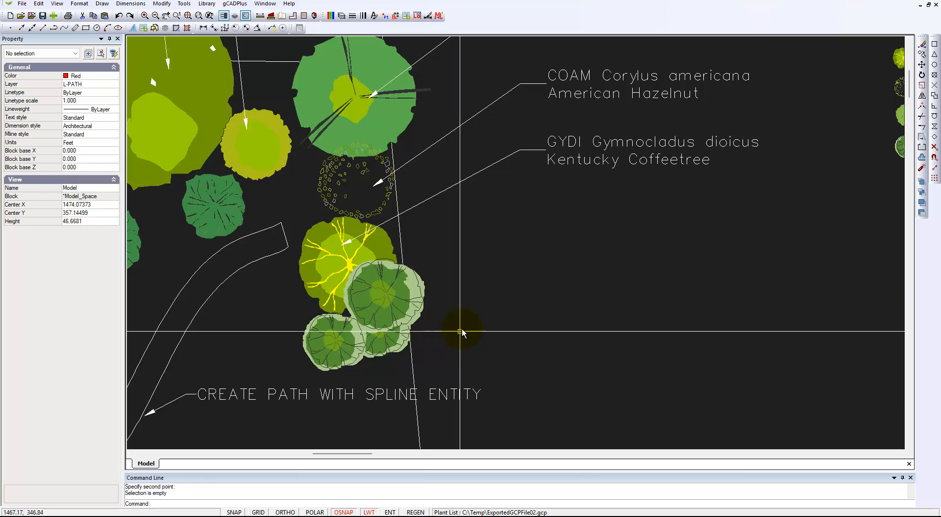
Step: Start a smart plant label for all three Rhus glabra symbols, using a leader
right_click(487, 288)
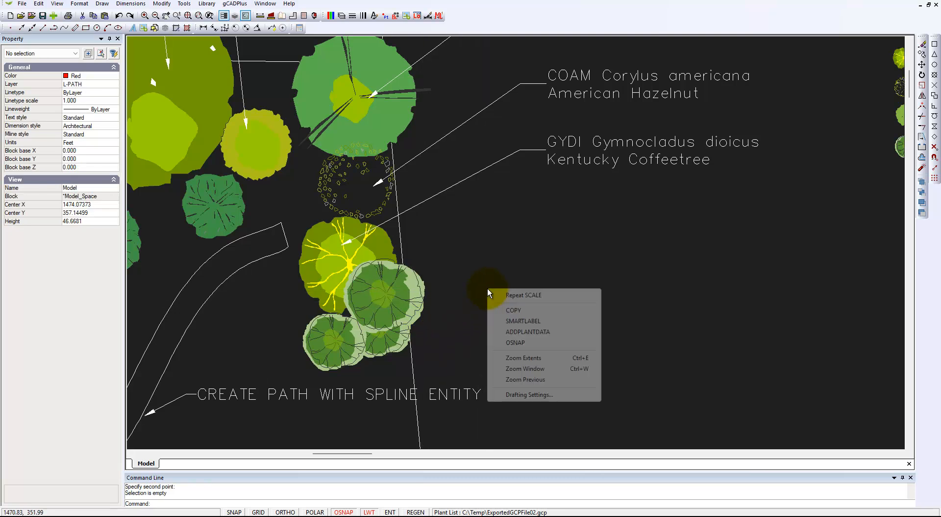
left_click(522, 321)
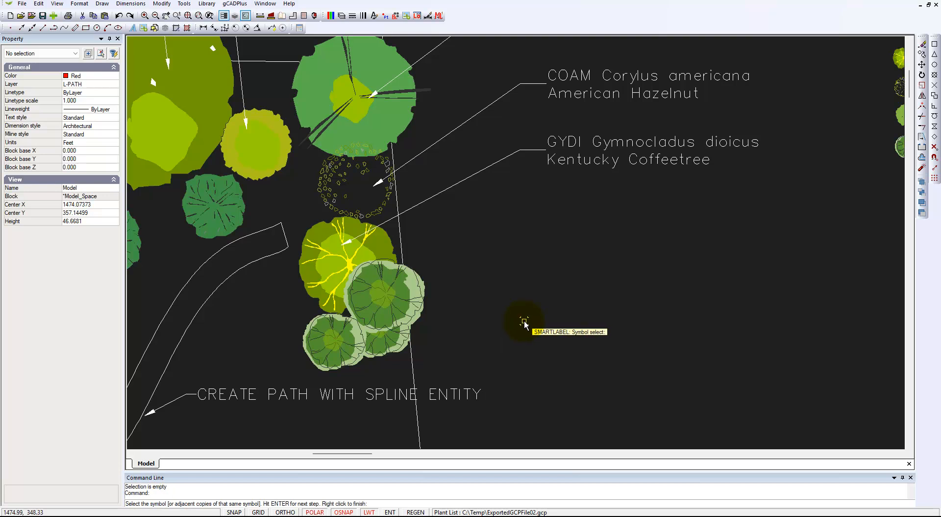
left_click(354, 360)
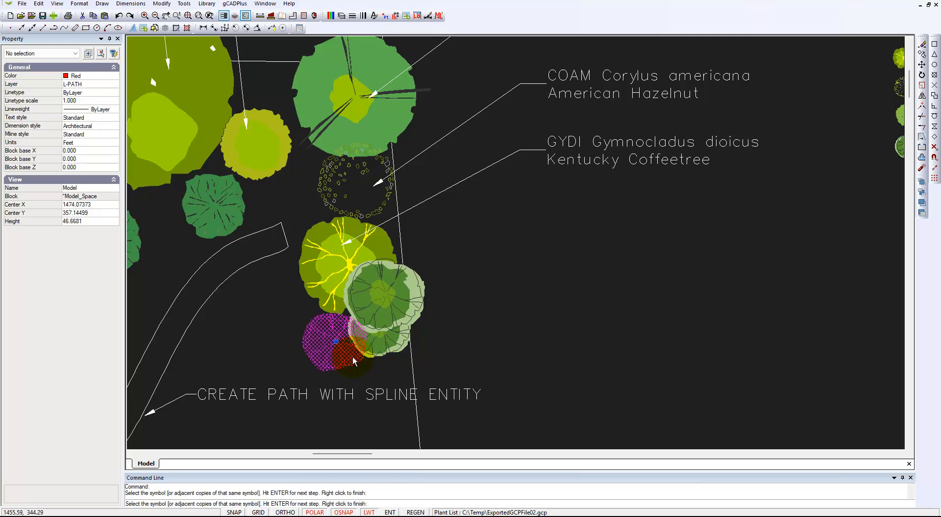
left_click(398, 343)
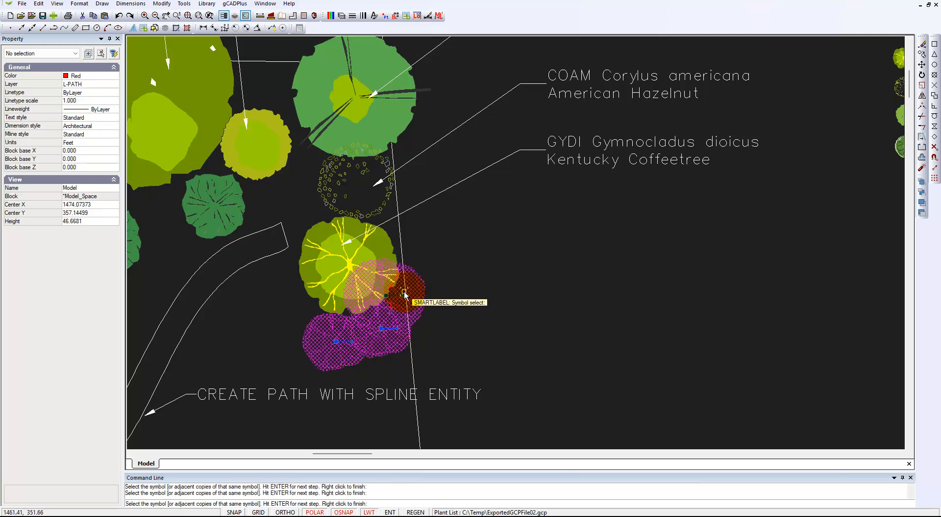
key("Return")
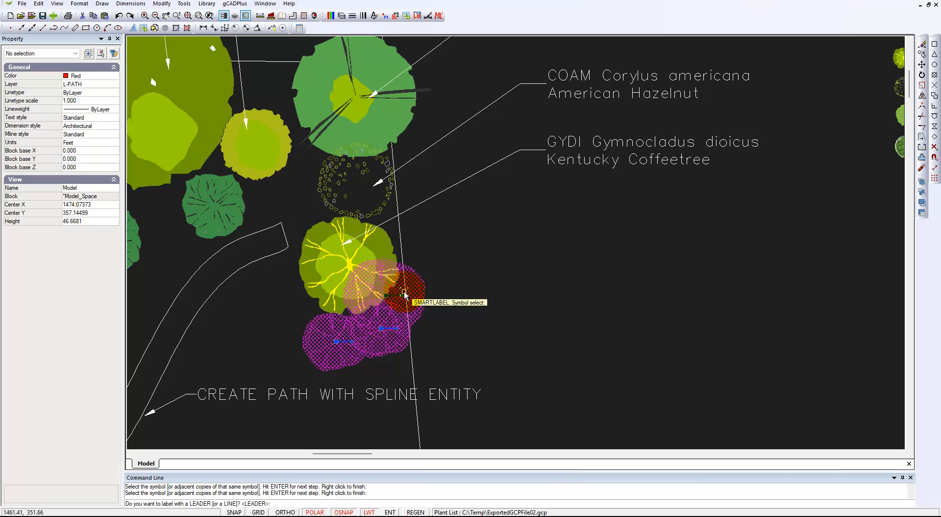
key("Return")
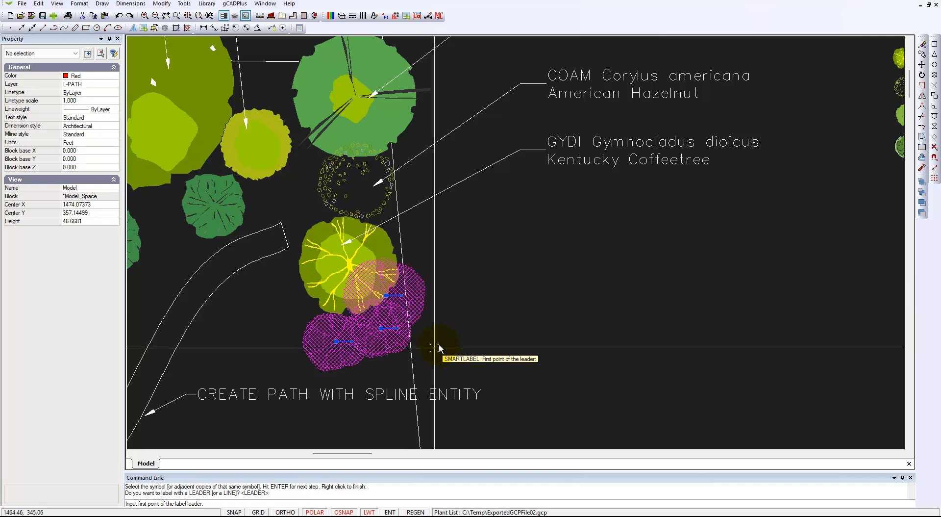
Step: Place the label leader from the original Rhus glabra symbol to the upper right, including code, botanical name and symbol count but no common name
left_click(386, 338)
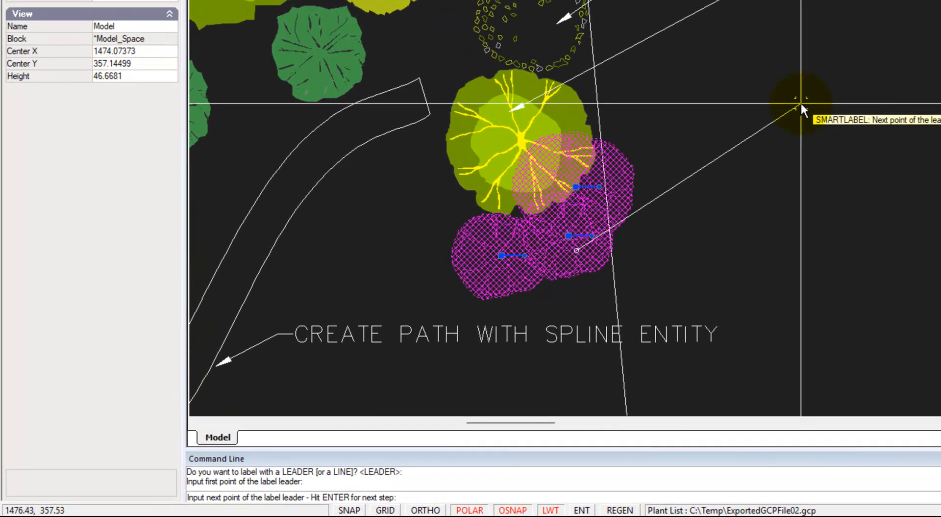
left_click(801, 104)
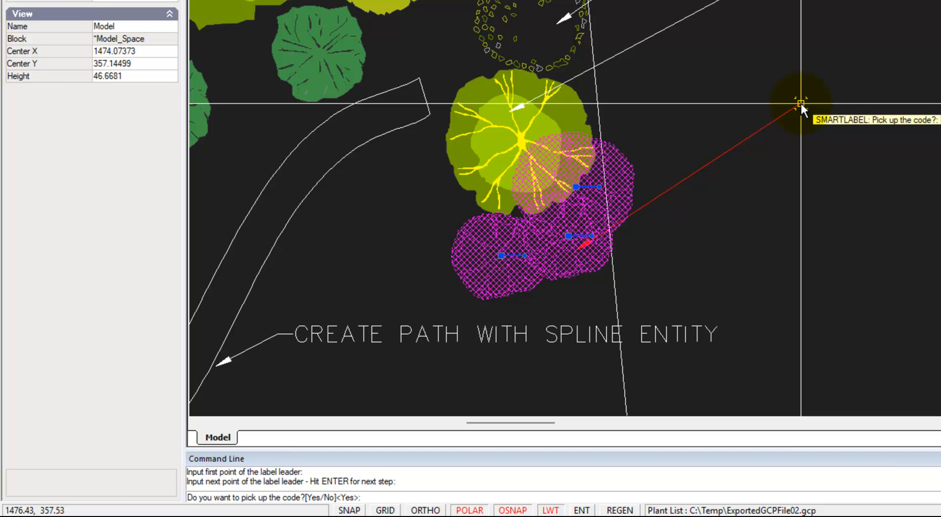
key("Return")
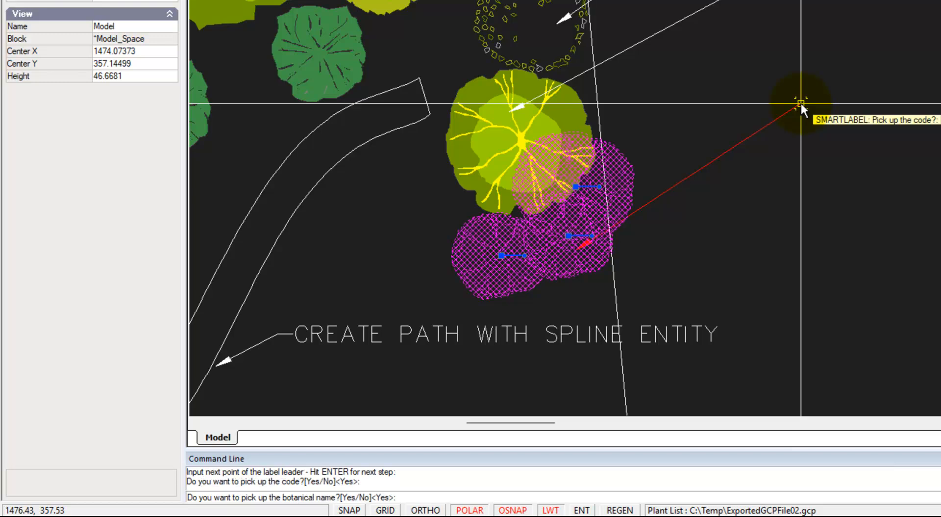
key("Return")
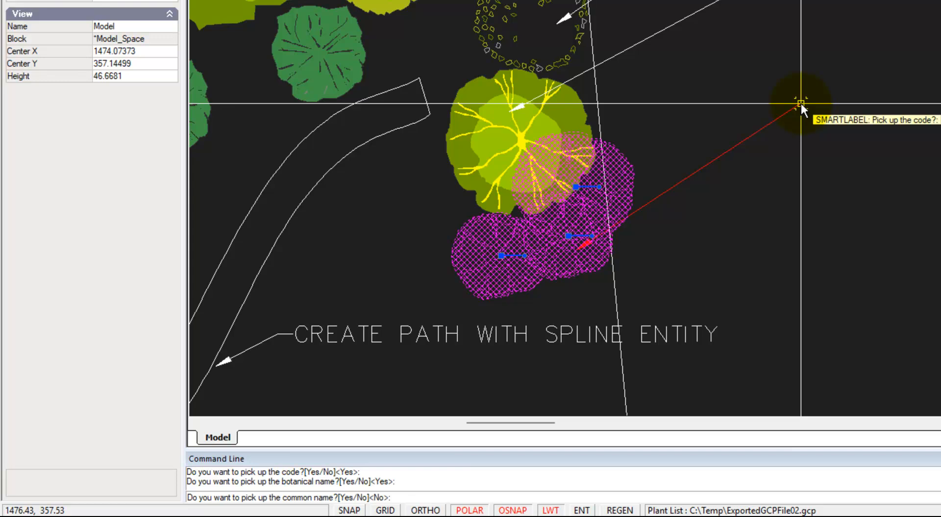
key("Return")
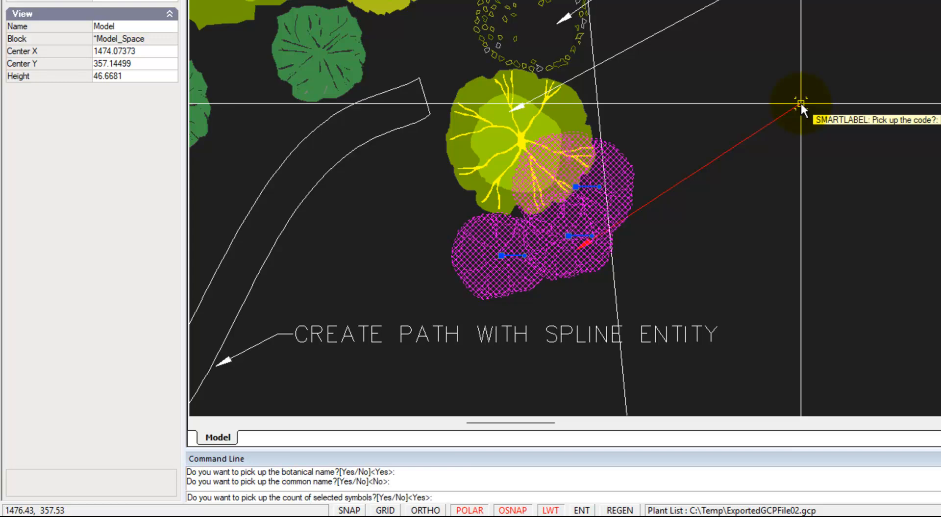
key("Return")
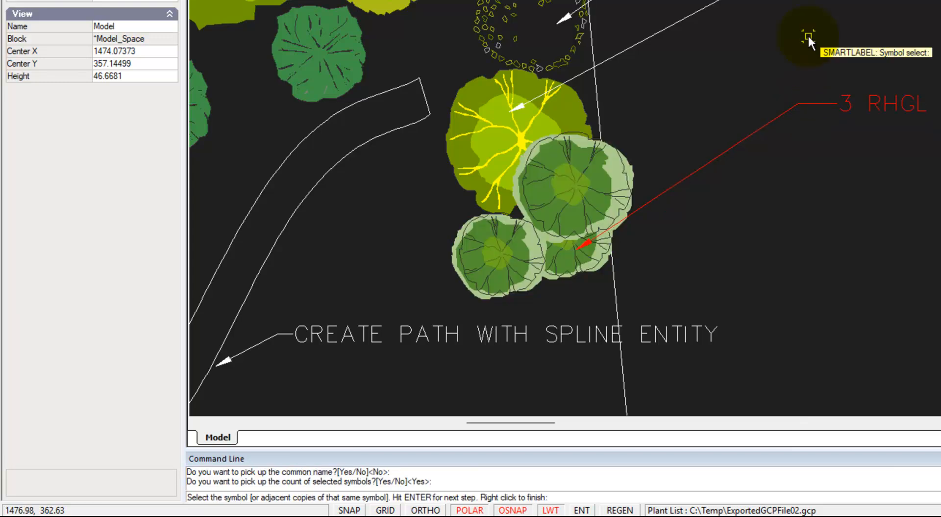
right_click(902, 111)
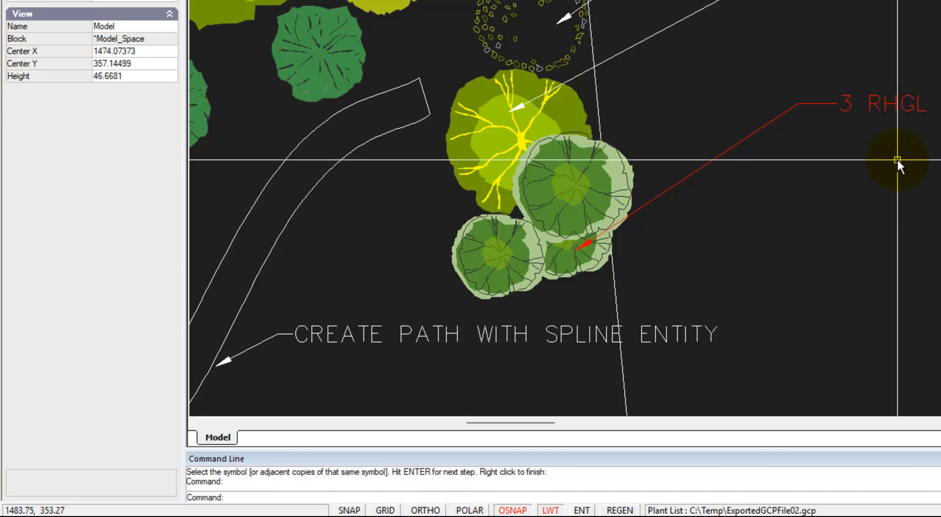
Step: Set the color of the Rhus glabra leader label to ByLayer
left_click(886, 108)
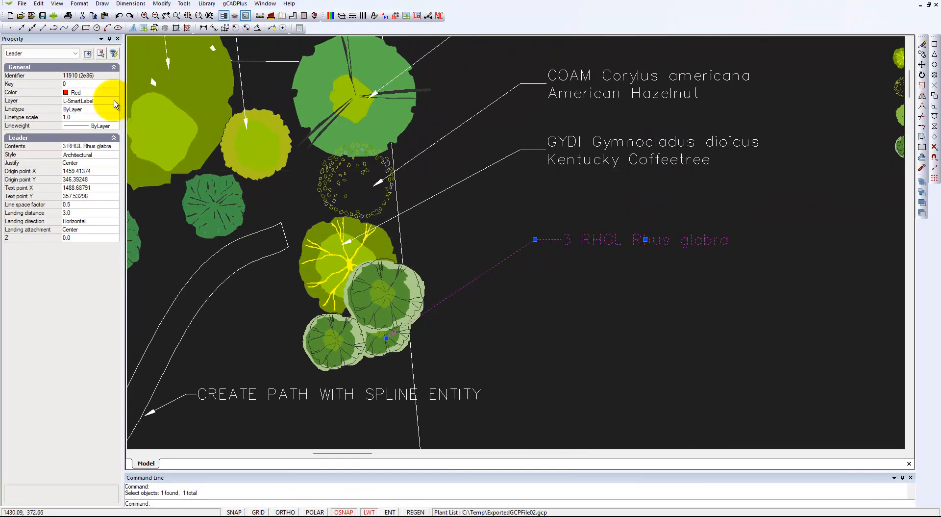
left_click(116, 93)
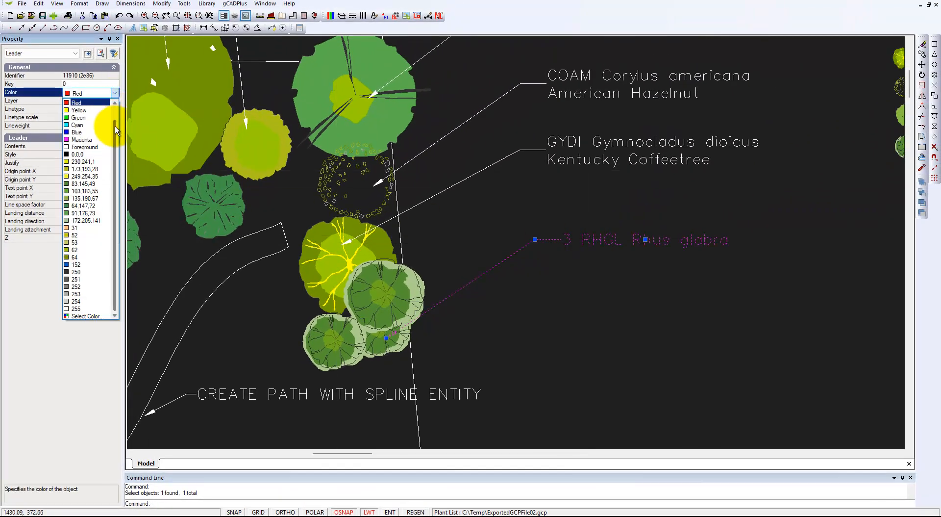
left_click_drag(114, 126, 116, 108)
left_click(98, 103)
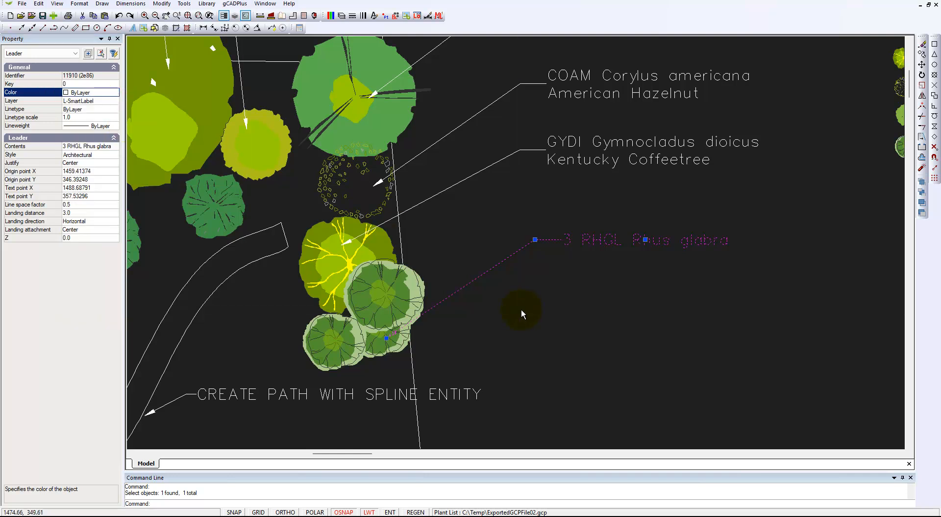
key("Escape")
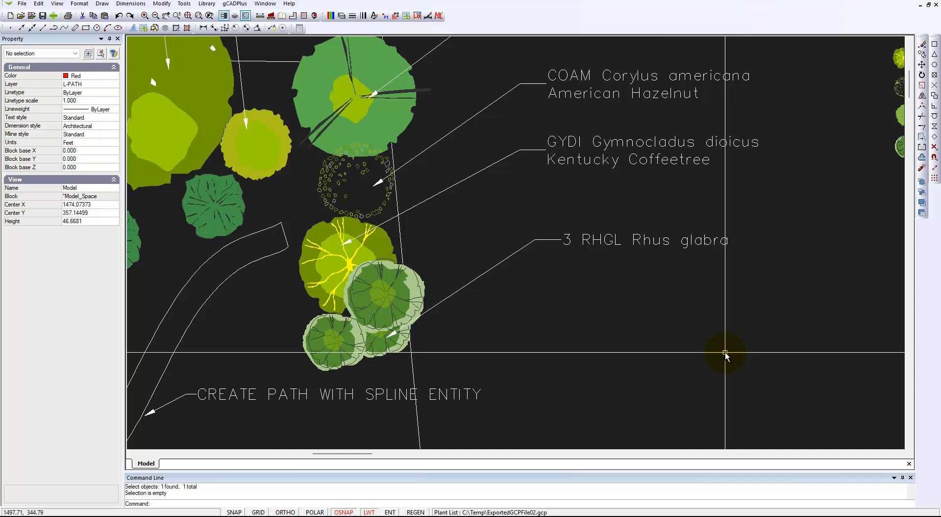
scroll(610, 290, "down", 3)
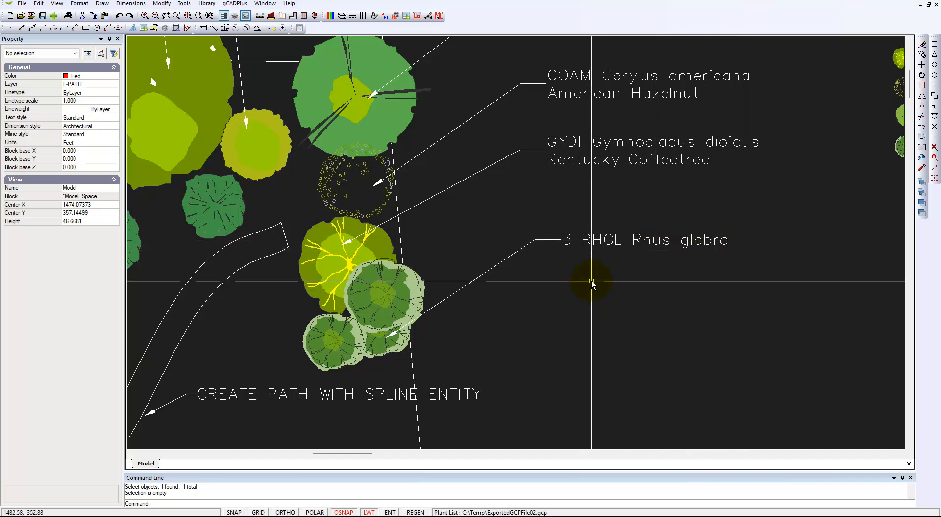